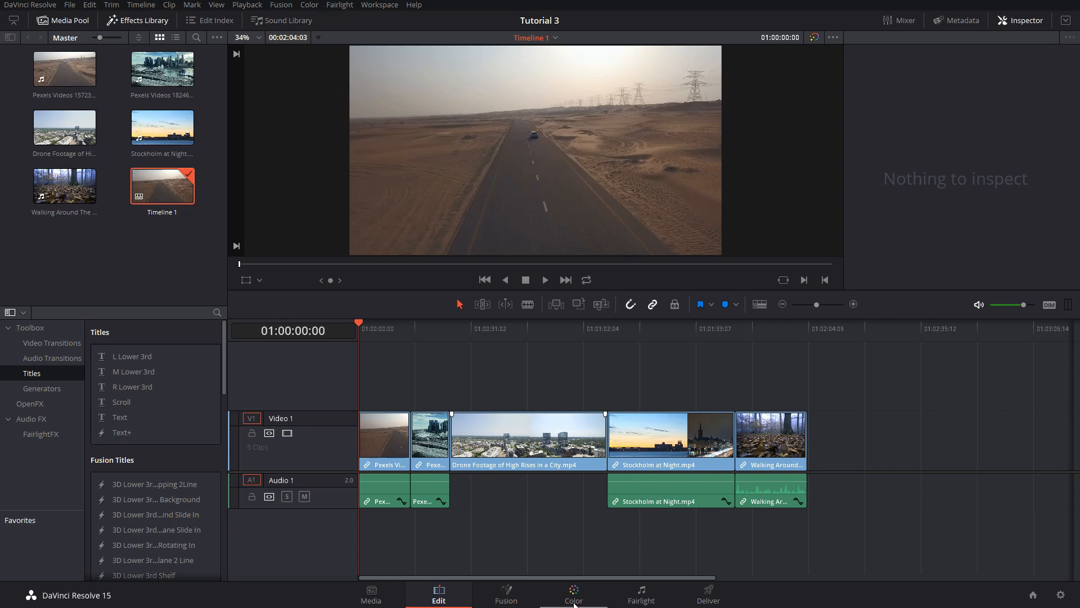
Open the Color page for grading the clips in Timeline 1.
{"action": "left_click", "coordinate": [575, 599]}
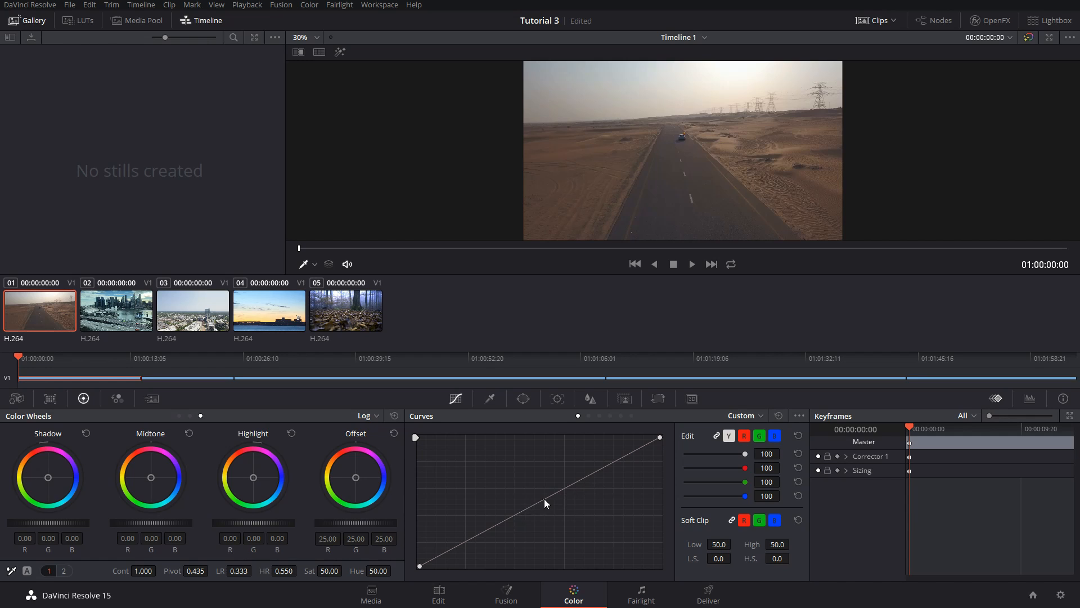
{"action": "left_click_drag", "start_coordinate": [549, 497], "coordinate": [491, 518]}
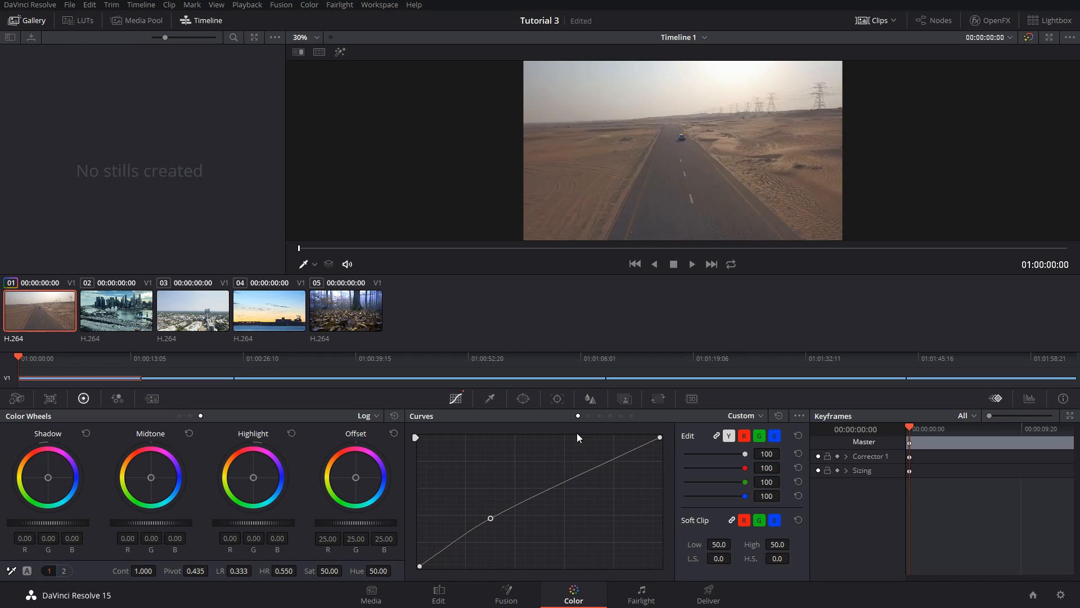
{"action": "left_click", "coordinate": [778, 416]}
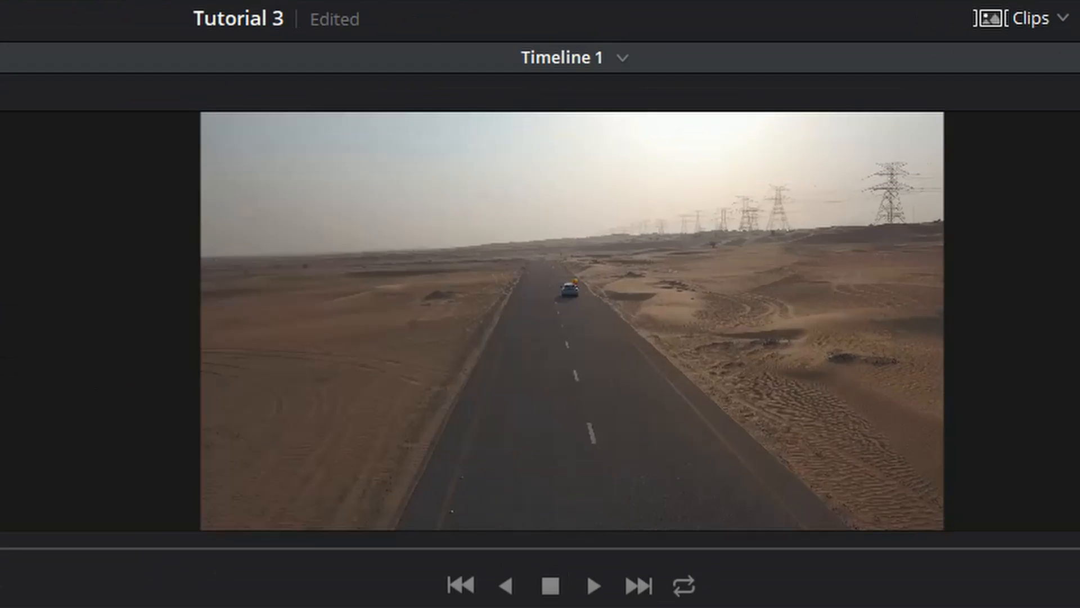
{"action": "key", "text": "ctrl+d"}
{"action": "key", "text": "ctrl+d"}
{"action": "key", "text": "ctrl+d"}
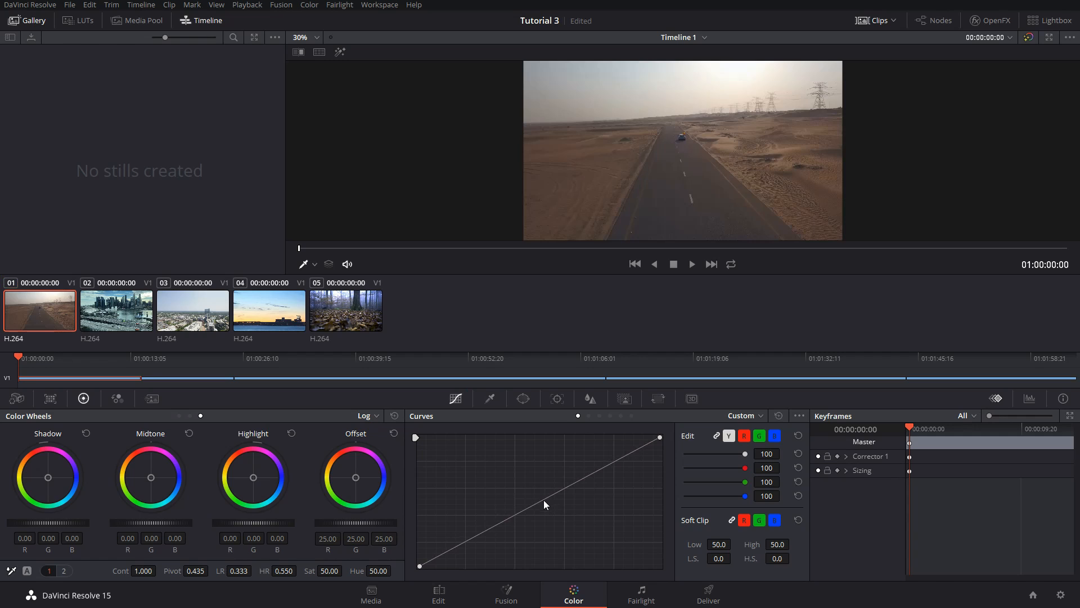
Brighten the desert road clip by raising the lower part of its custom curve slightly with one control point.
{"action": "left_click_drag", "start_coordinate": [544, 498], "coordinate": [495, 518]}
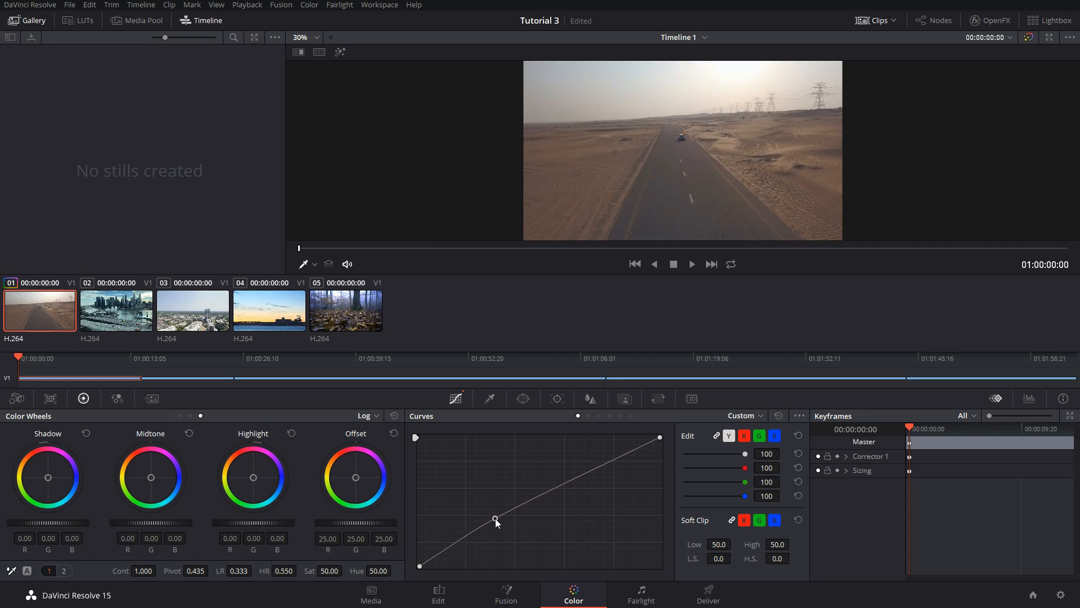
Switch the color wheels to Primaries Wheels and darken the third clip by pulling its custom curve's midpoint down.
{"action": "left_click", "coordinate": [180, 416]}
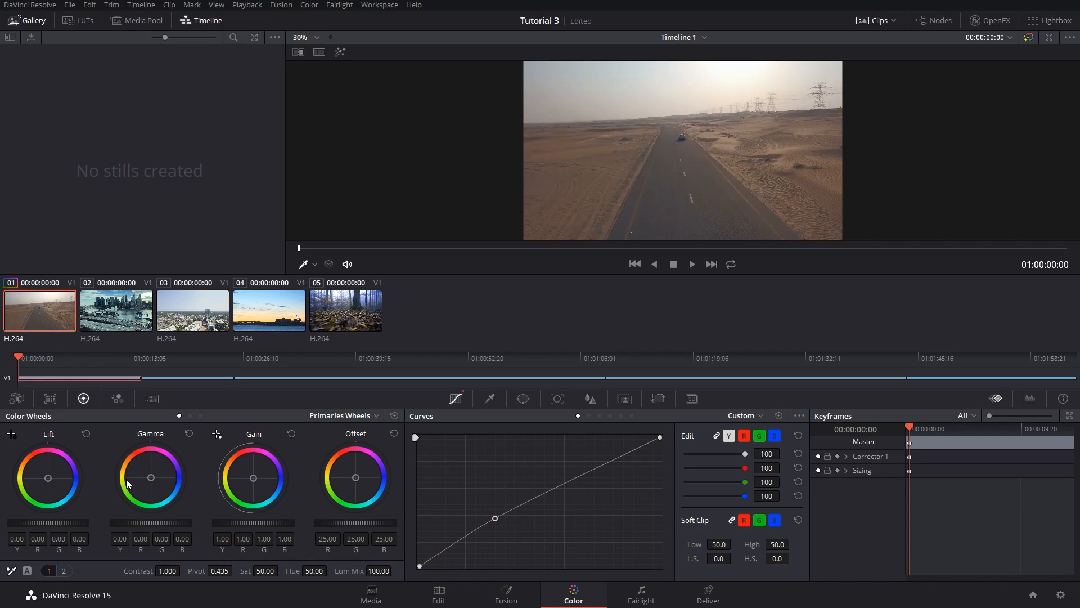
{"action": "left_click", "coordinate": [191, 315]}
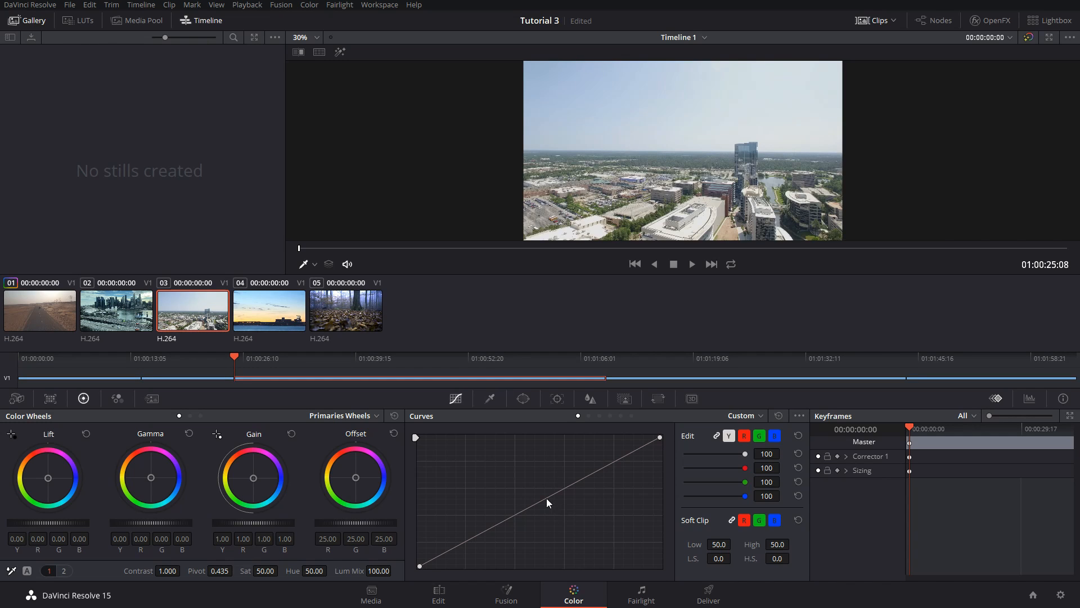
{"action": "left_click_drag", "start_coordinate": [546, 498], "coordinate": [555, 524]}
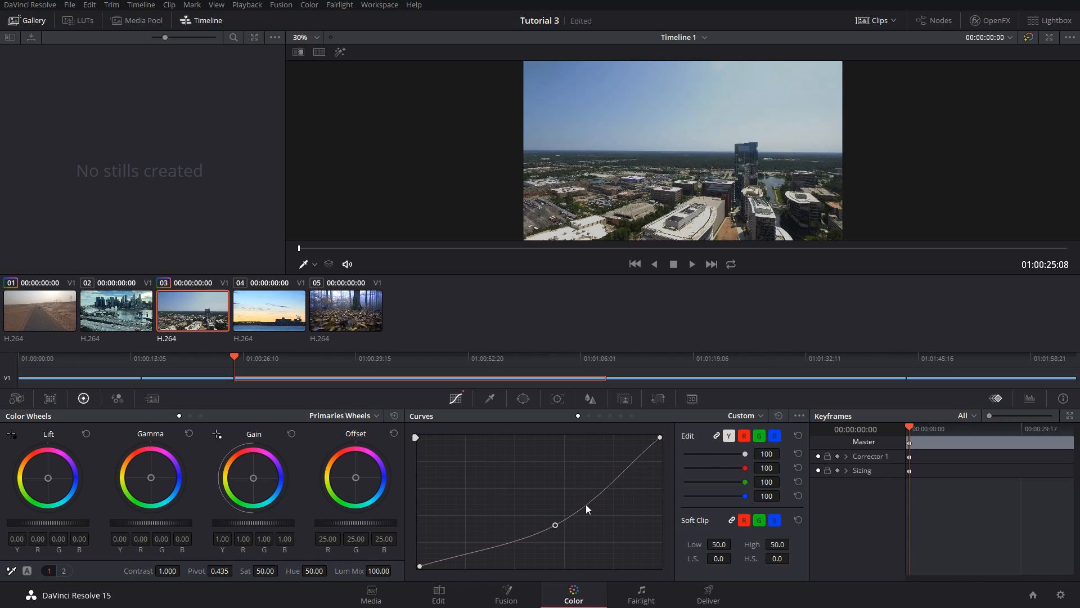
{"action": "left_click", "coordinate": [778, 415]}
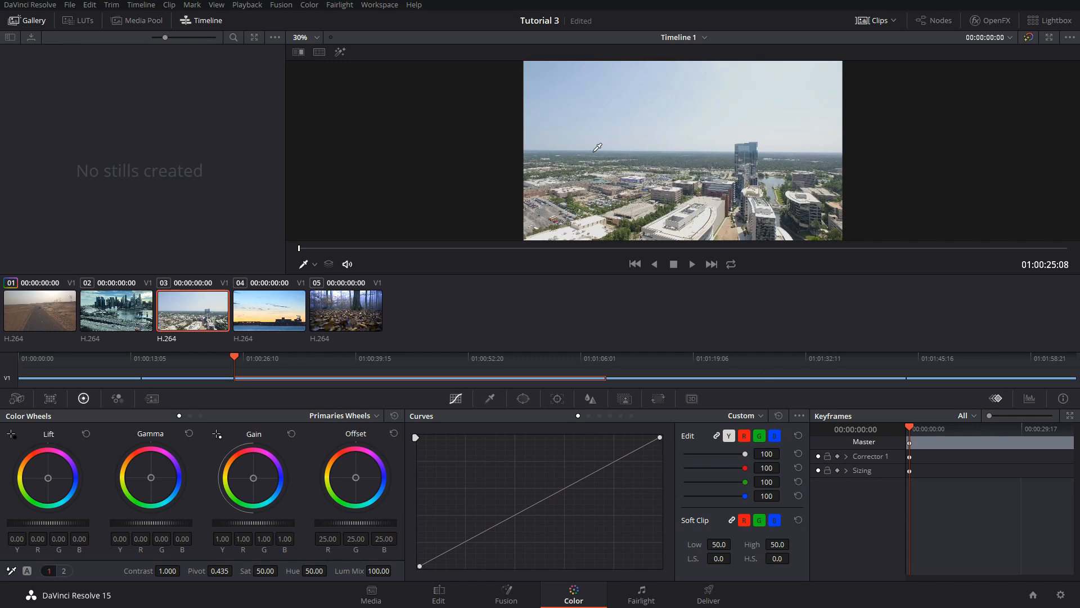
{"action": "left_click_drag", "start_coordinate": [555, 493], "coordinate": [553, 519]}
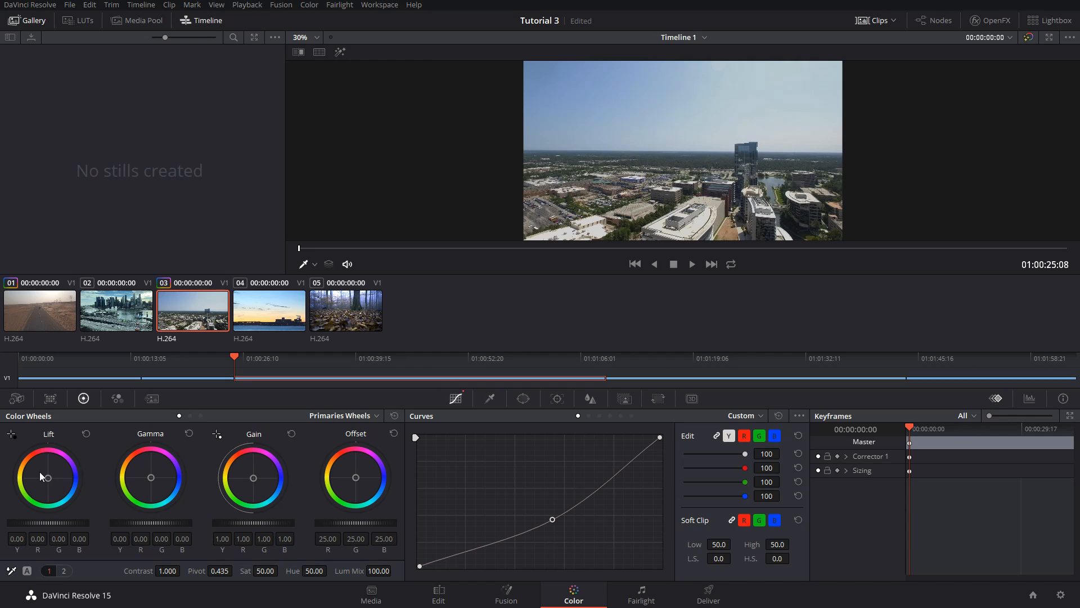
{"action": "left_click_drag", "start_coordinate": [50, 484], "coordinate": [49, 483]}
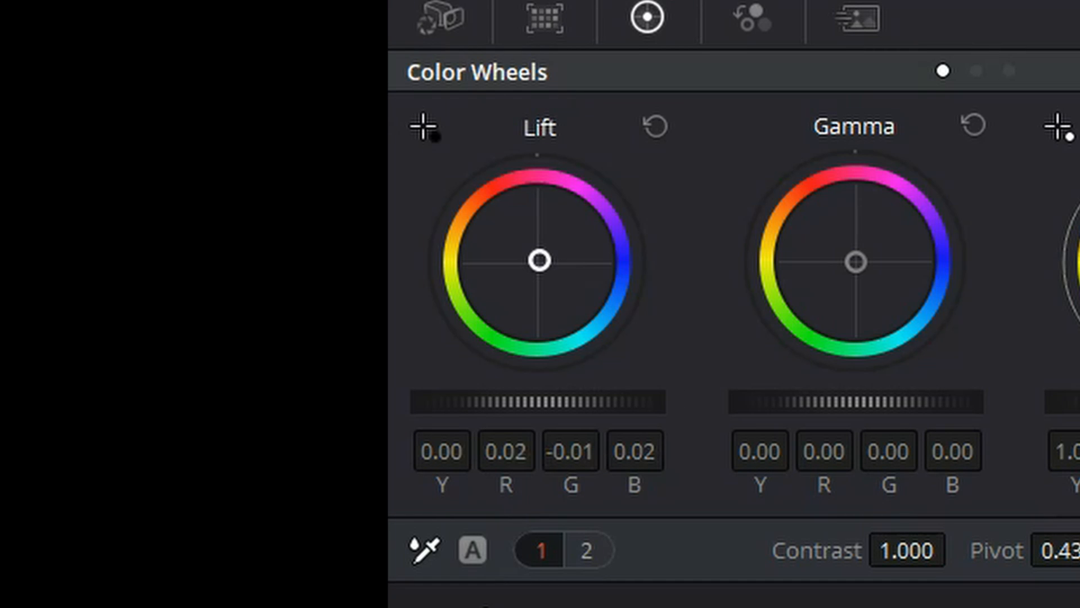
{"action": "left_click_drag", "start_coordinate": [539, 260], "coordinate": [534, 227]}
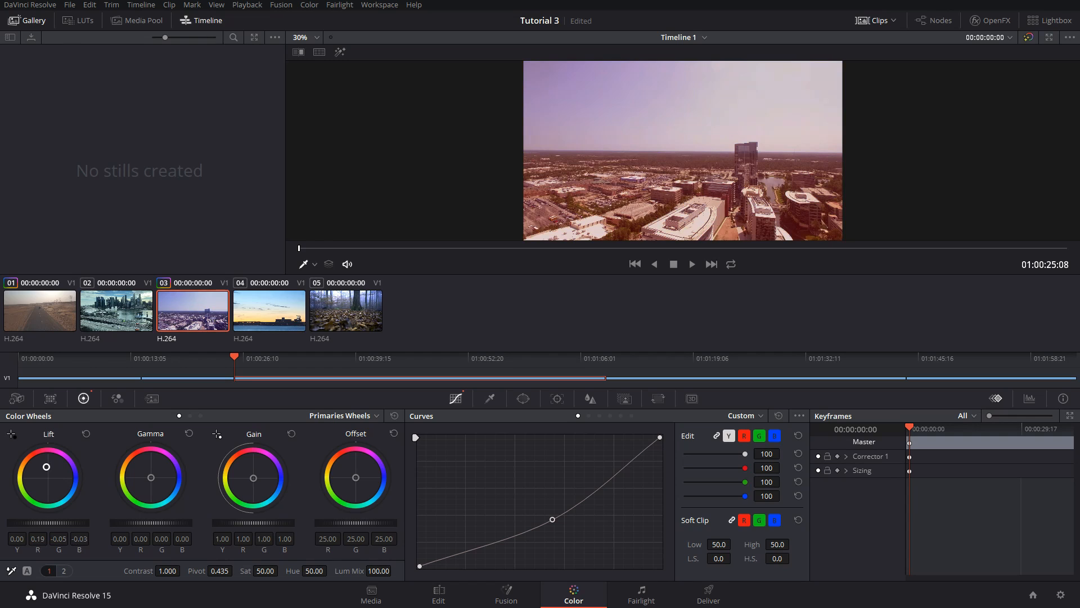
{"action": "left_click_drag", "start_coordinate": [46, 466], "coordinate": [48, 465]}
{"action": "left_click_drag", "start_coordinate": [37, 464], "coordinate": [35, 464]}
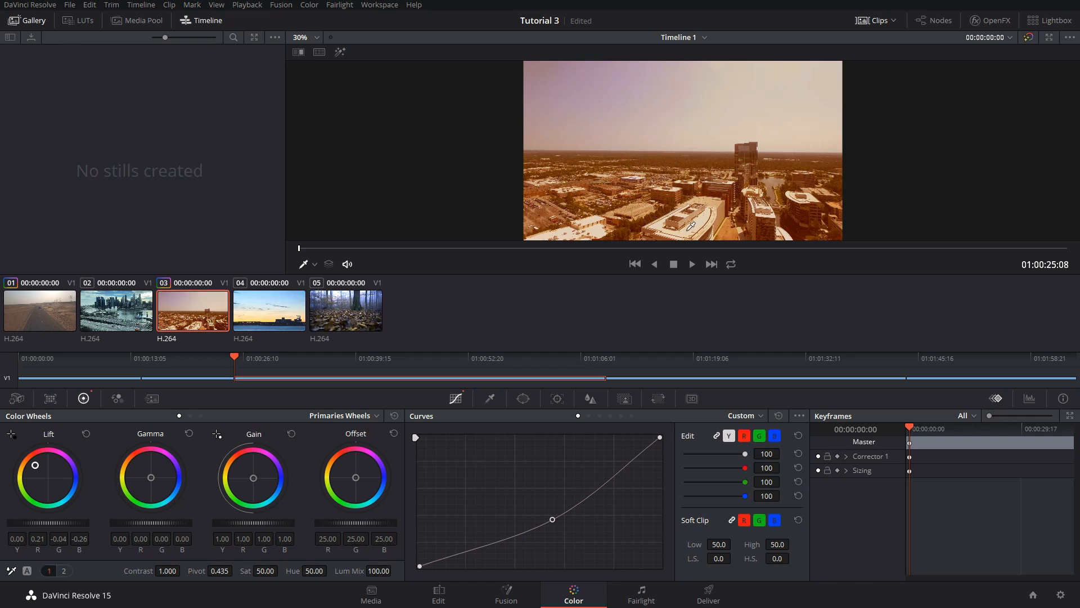
{"action": "left_click", "coordinate": [719, 140]}
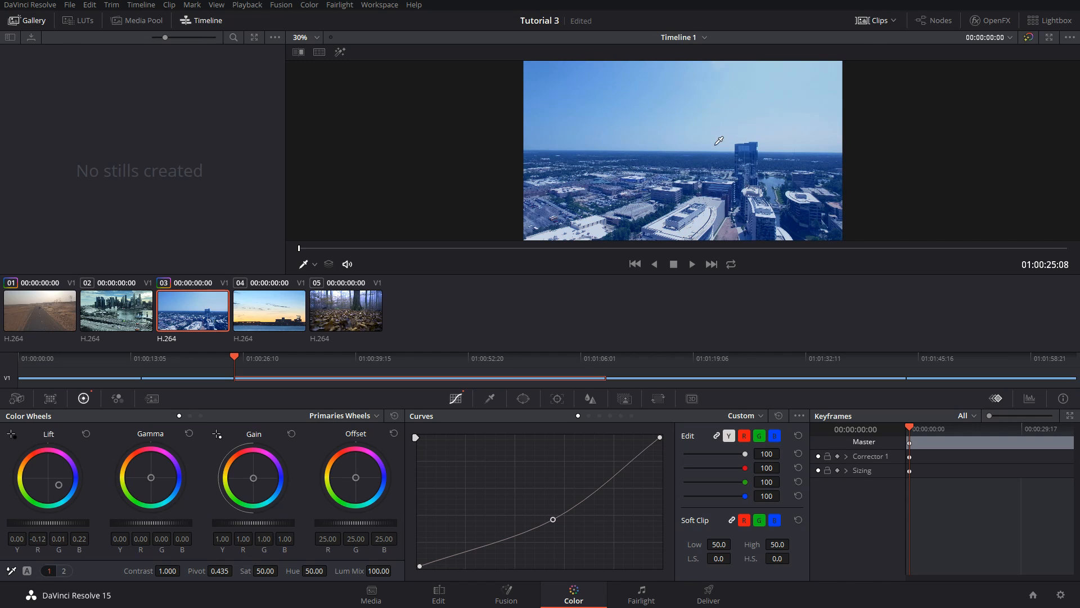
{"action": "left_click", "coordinate": [744, 232]}
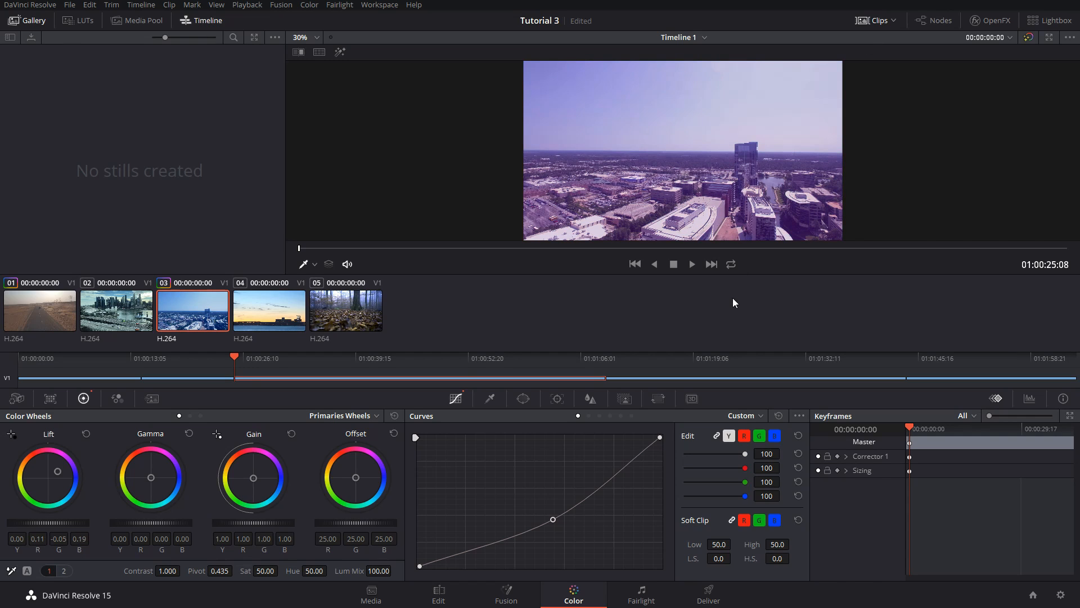
{"action": "left_click", "coordinate": [87, 433]}
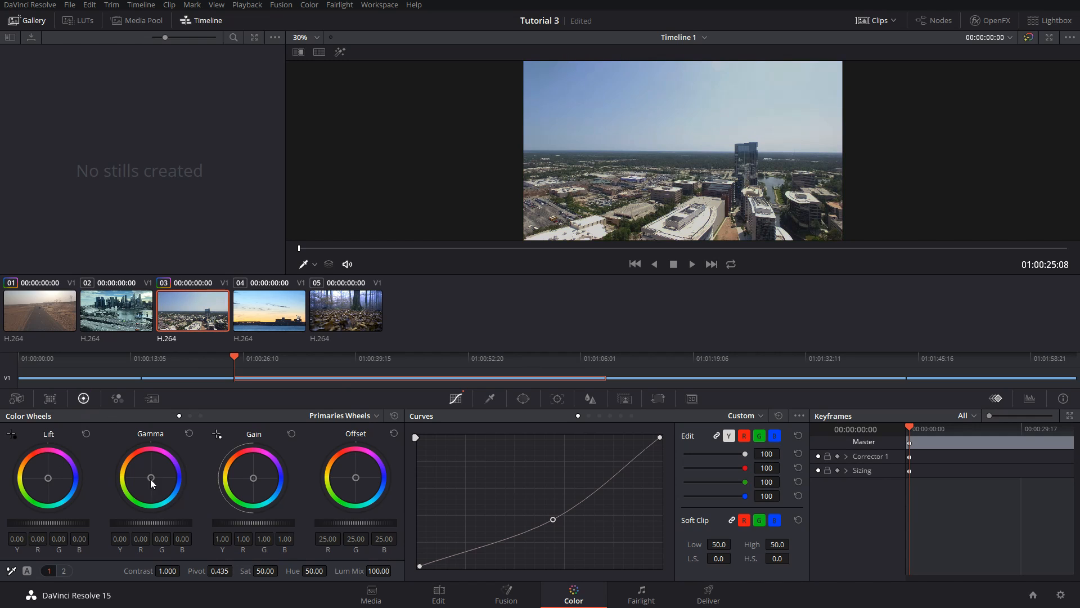
{"action": "left_click_drag", "start_coordinate": [151, 479], "coordinate": [141, 469]}
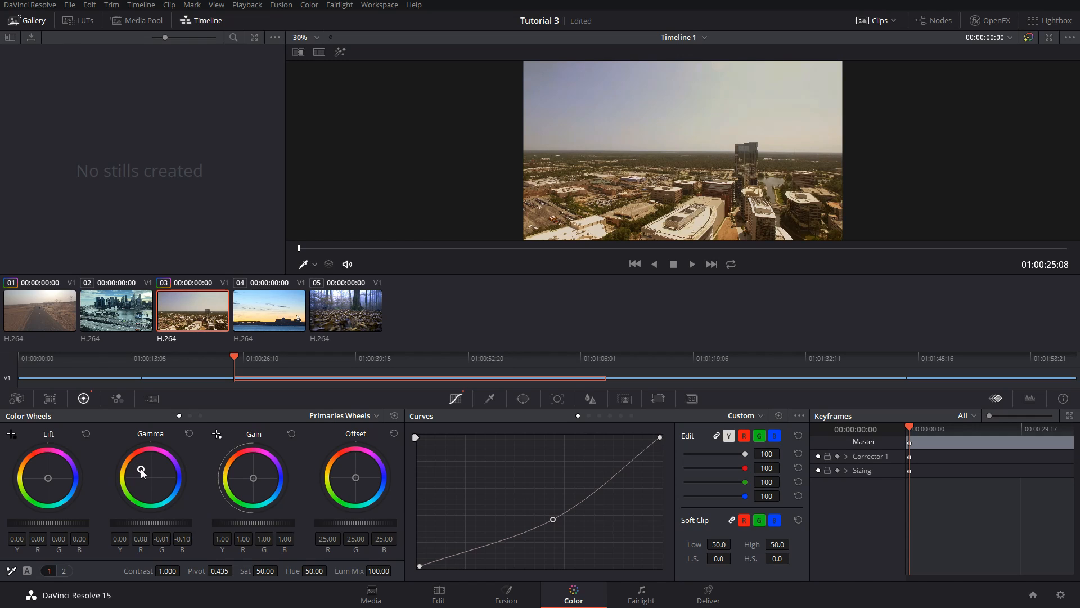
{"action": "left_click", "coordinate": [189, 434]}
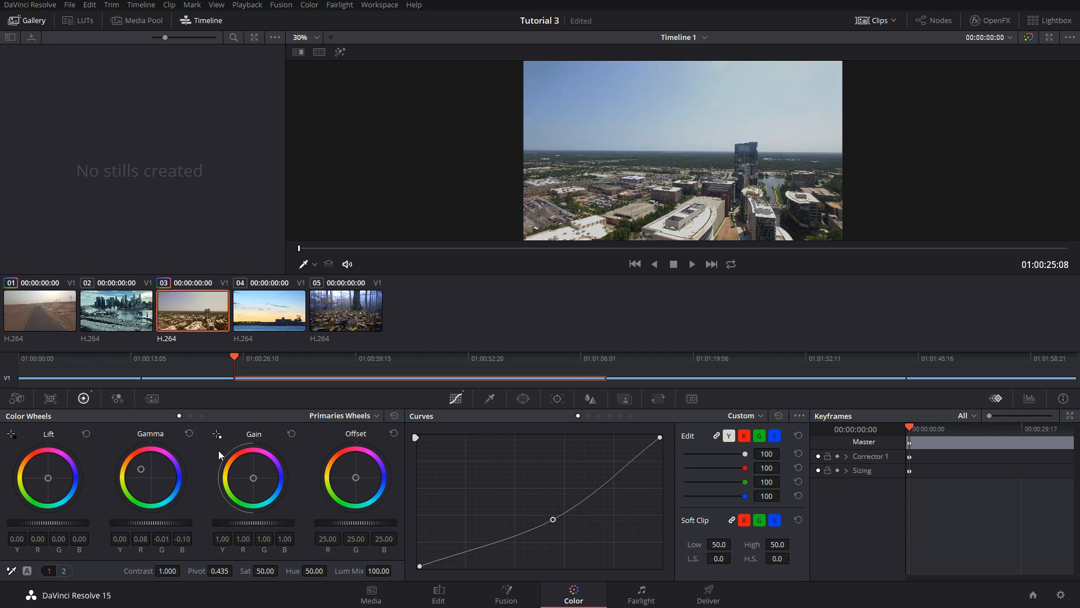
Warm the city clip's gain to R 1.08, G 0.99, B 0.88 and pull its curve further down toward the highlights.
{"action": "left_click_drag", "start_coordinate": [254, 480], "coordinate": [249, 474]}
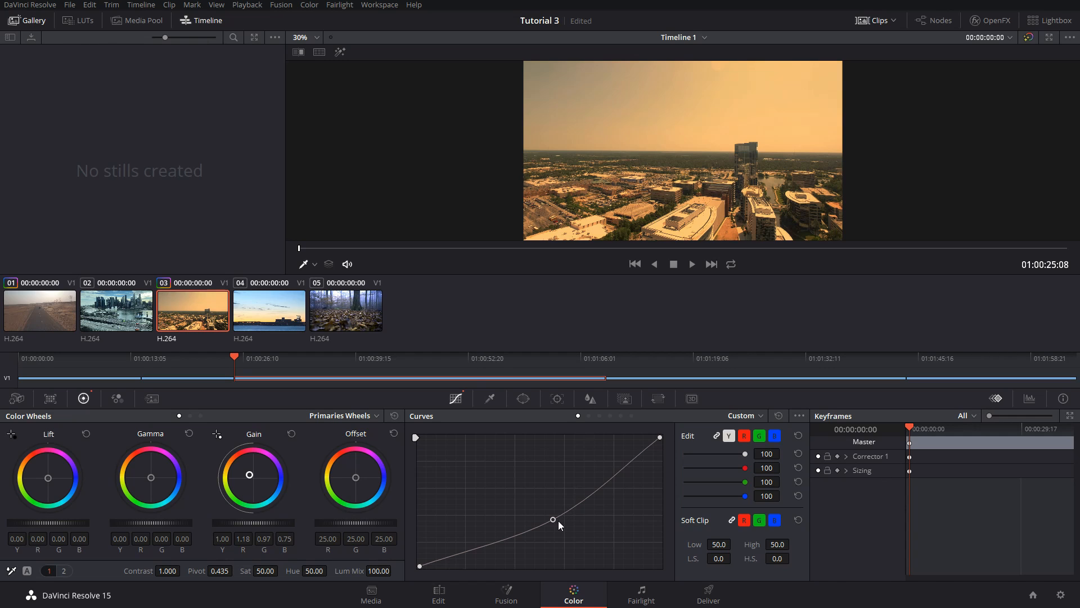
{"action": "left_click_drag", "start_coordinate": [552, 518], "coordinate": [601, 525]}
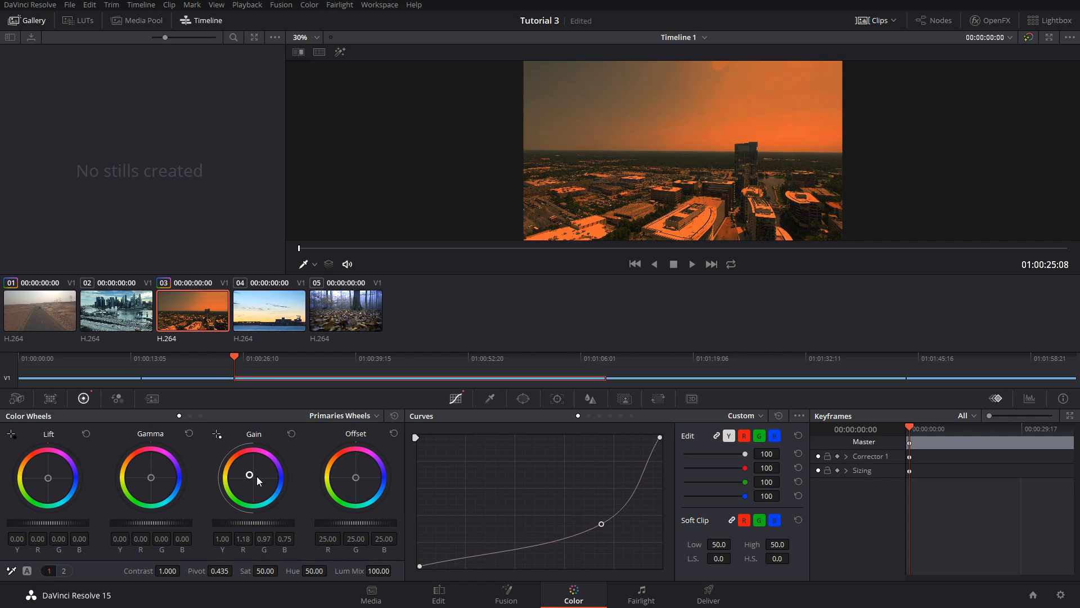
{"action": "left_click_drag", "start_coordinate": [250, 474], "coordinate": [251, 475]}
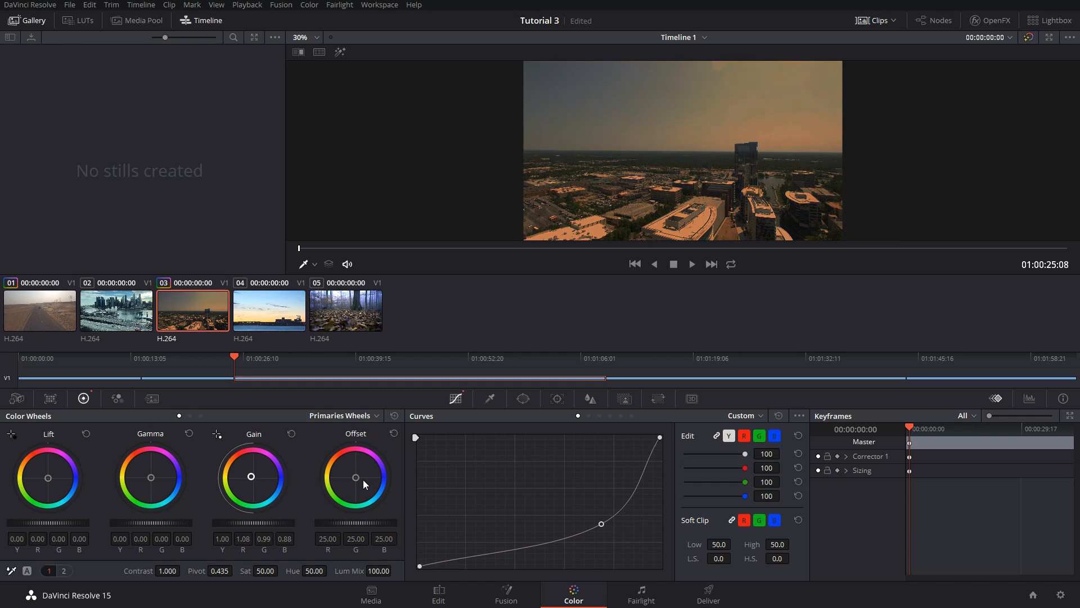
Shift the city clip's offset color toward blue-magenta, to R 26.84, G 23.03, B 33.69.
{"action": "left_click_drag", "start_coordinate": [356, 476], "coordinate": [359, 475]}
{"action": "left_click_drag", "start_coordinate": [361, 480], "coordinate": [492, 378]}
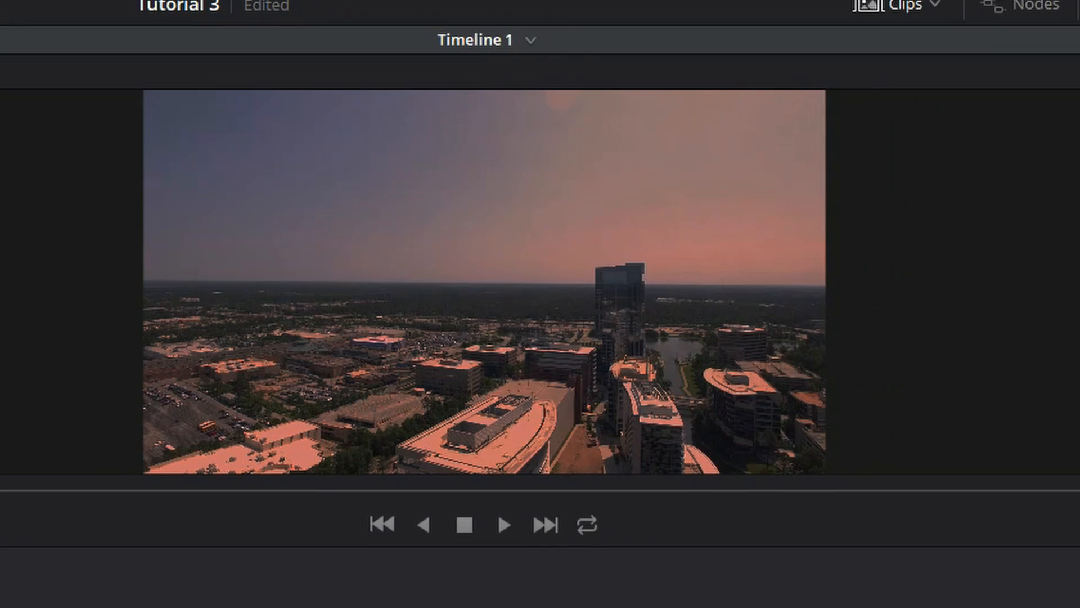
Compare the city clip with and without its grade by bypassing and re-enabling all grades.
{"action": "left_click", "coordinate": [1063, 52]}
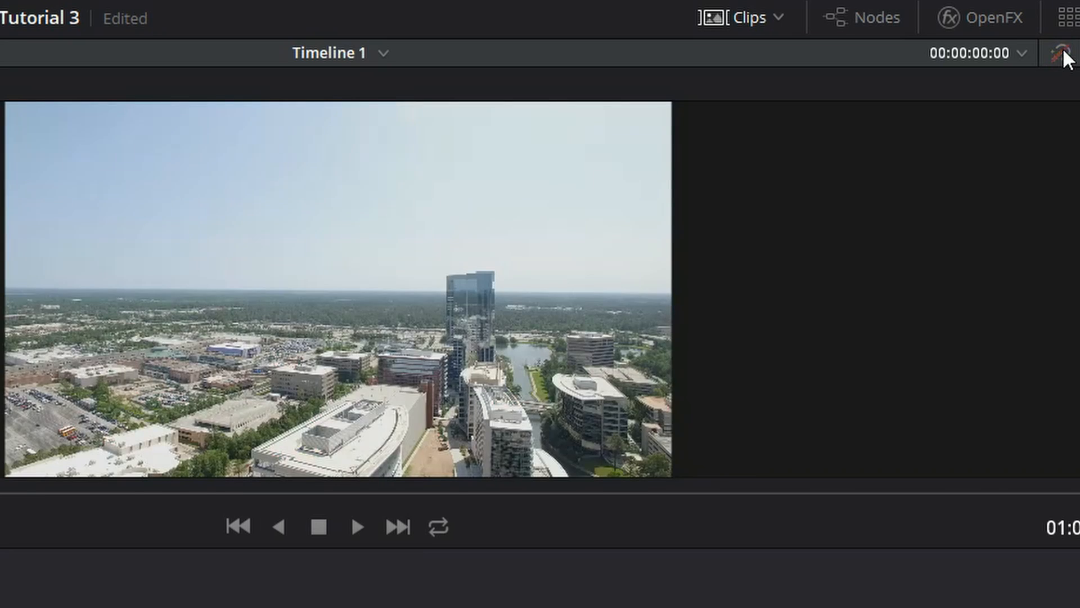
{"action": "left_click", "coordinate": [1061, 51]}
{"action": "left_click", "coordinate": [1061, 52]}
{"action": "left_click", "coordinate": [1061, 51]}
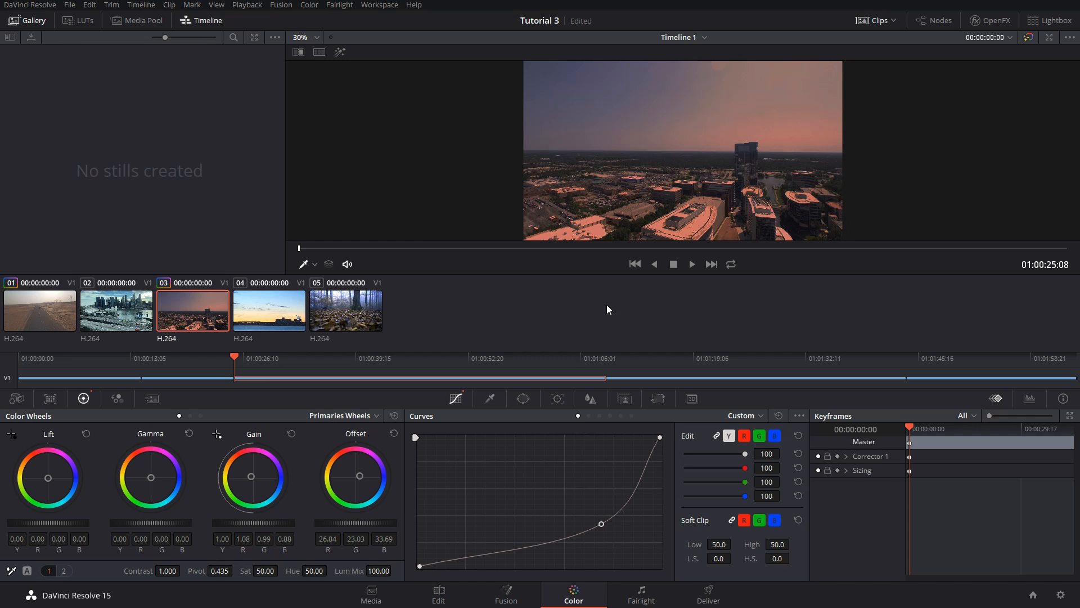
Grade the fifth clip with gain R 1.21, G 0.97, B 0.74, a lowered custom curve, and offset R 26.18, G 23.57, B 30.74.
{"action": "left_click", "coordinate": [343, 306]}
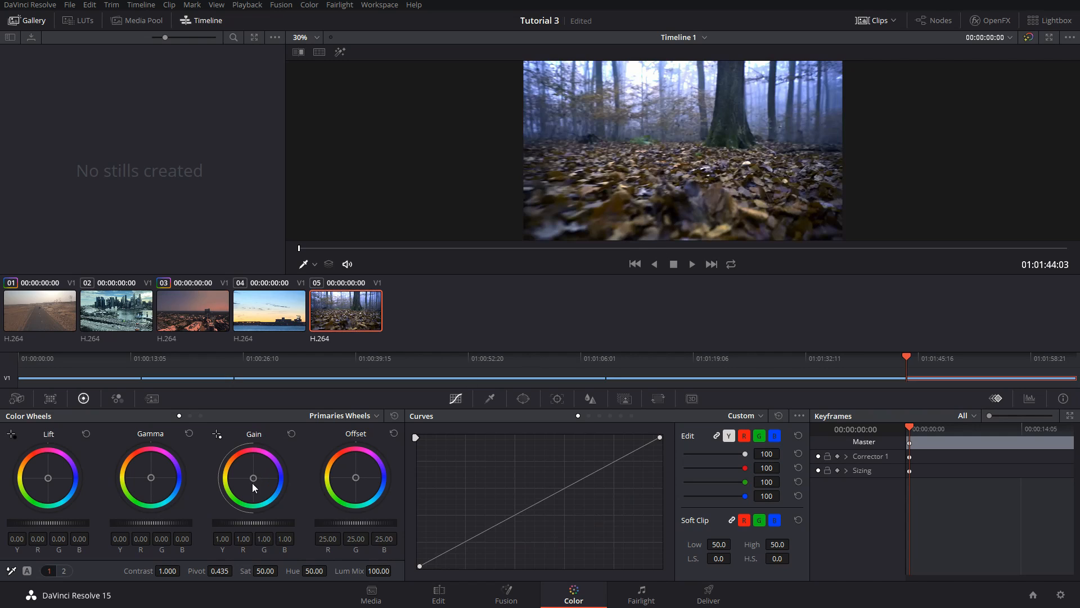
{"action": "left_click_drag", "start_coordinate": [251, 477], "coordinate": [250, 474]}
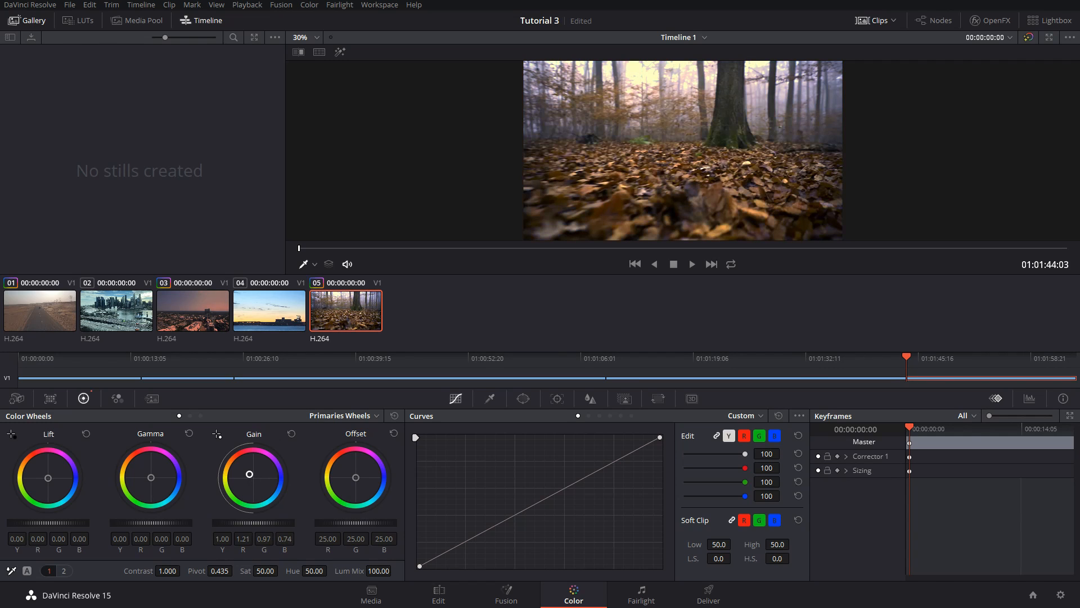
{"action": "left_click_drag", "start_coordinate": [555, 493], "coordinate": [582, 512]}
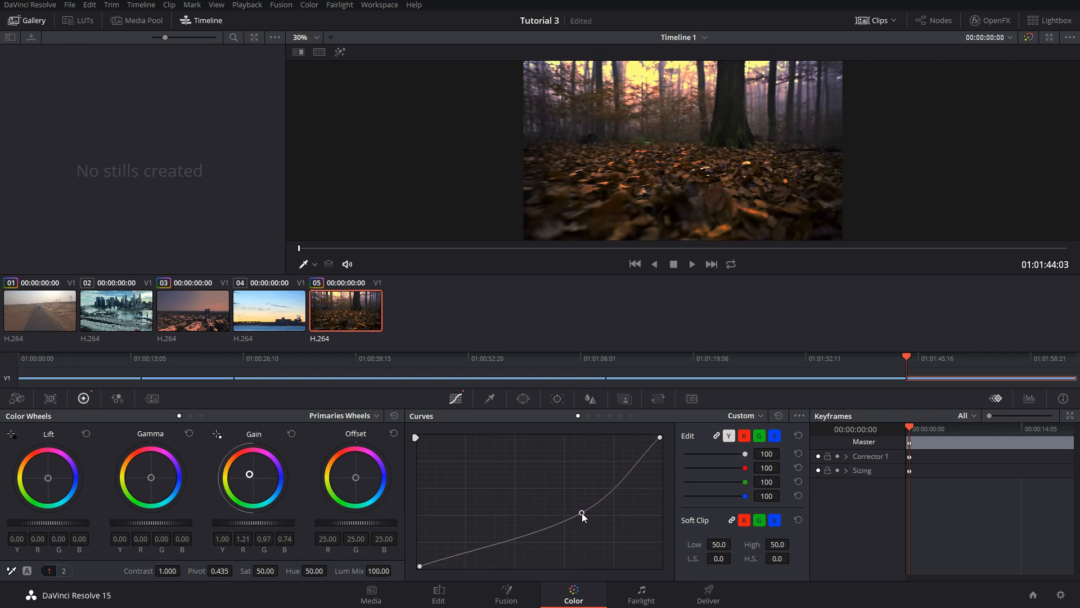
{"action": "left_click_drag", "start_coordinate": [358, 476], "coordinate": [358, 476]}
Compare the forest clip before and after grading by repeatedly bypassing and re-enabling all grades.
{"action": "left_click", "coordinate": [1029, 37]}
{"action": "left_click", "coordinate": [1031, 37]}
{"action": "left_click", "coordinate": [1031, 37]}
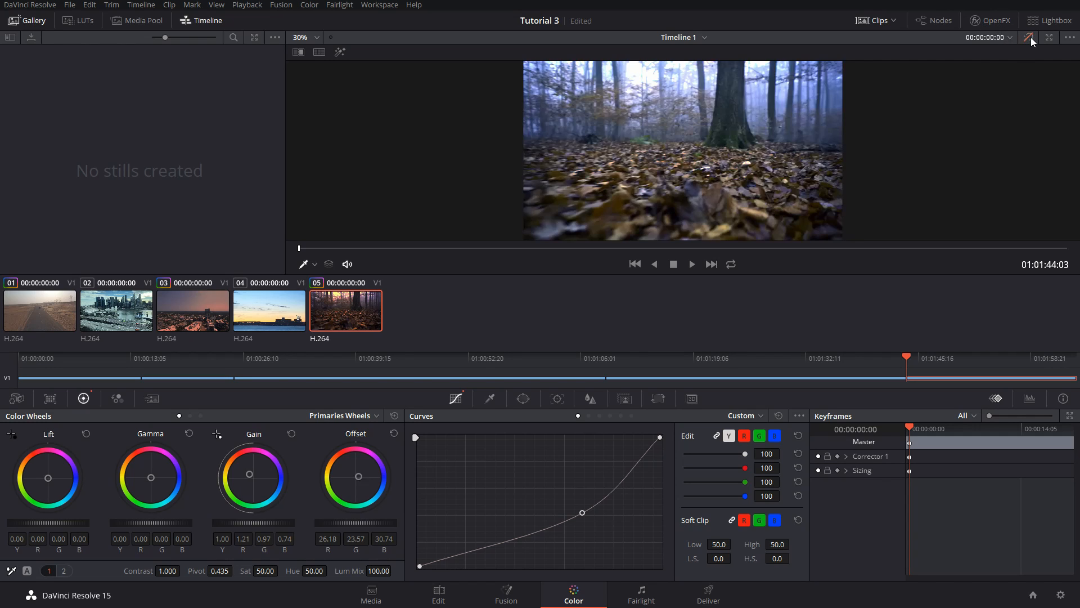
{"action": "left_click", "coordinate": [1031, 37]}
{"action": "left_click", "coordinate": [1030, 37]}
{"action": "left_click", "coordinate": [1031, 37]}
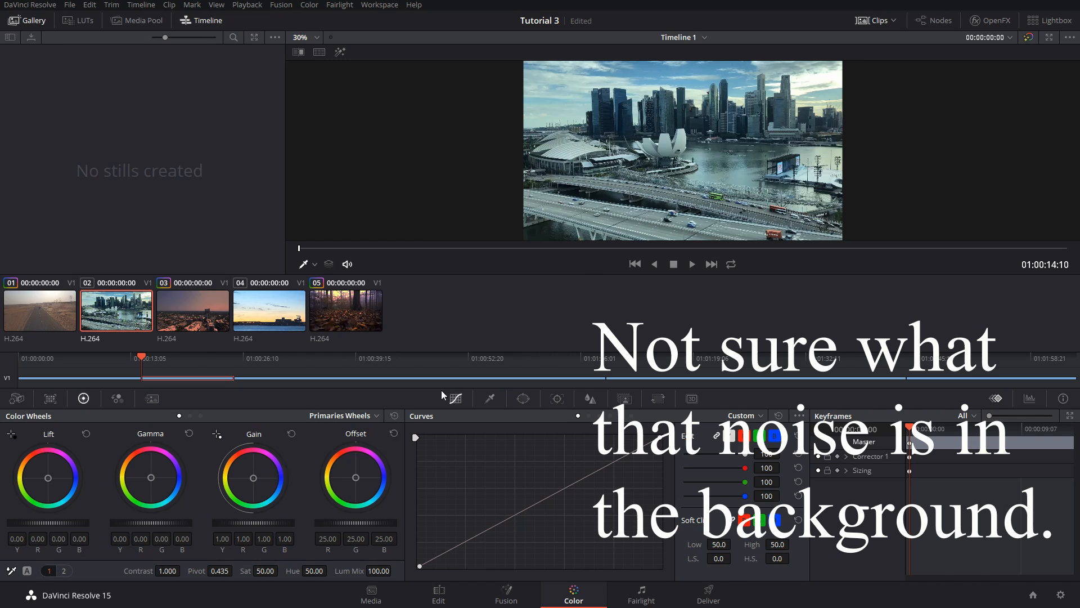
{"action": "left_click_drag", "start_coordinate": [254, 480], "coordinate": [250, 465]}
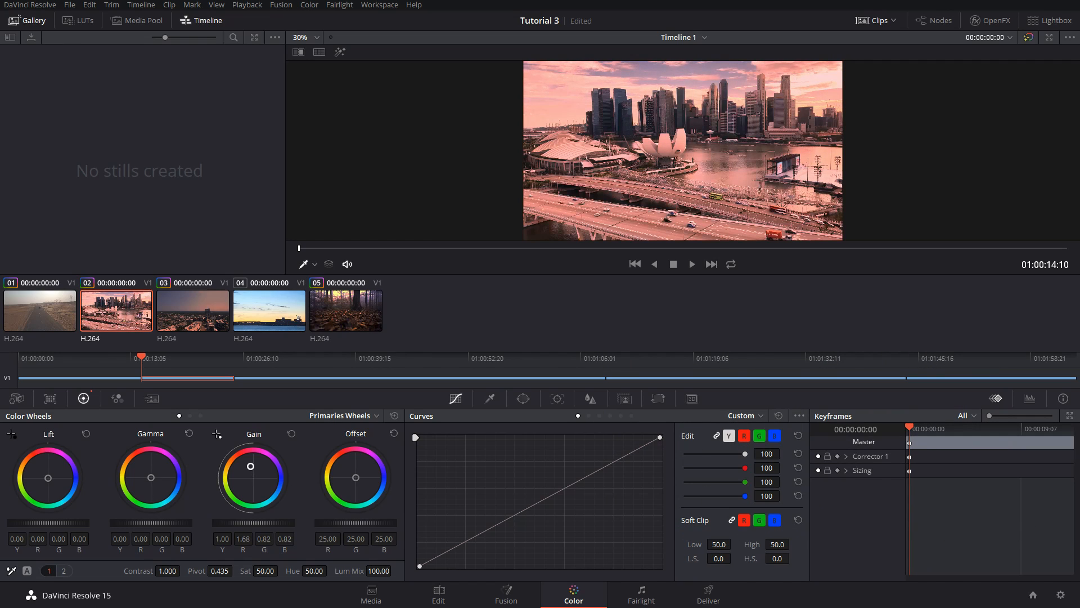
{"action": "mouse_move", "coordinate": [251, 466]}
{"action": "left_mouse_down"}
{"action": "mouse_move", "coordinate": [256, 447]}
{"action": "mouse_move", "coordinate": [240, 449]}
{"action": "mouse_move", "coordinate": [222, 477]}
{"action": "mouse_move", "coordinate": [251, 469]}
{"action": "left_mouse_up"}
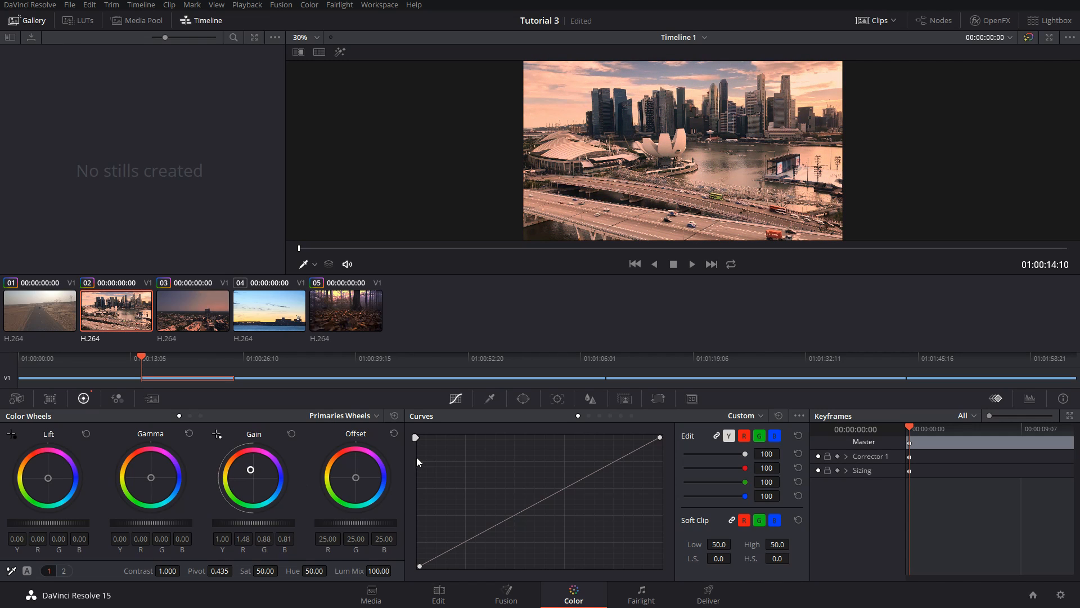
{"action": "left_click", "coordinate": [291, 433]}
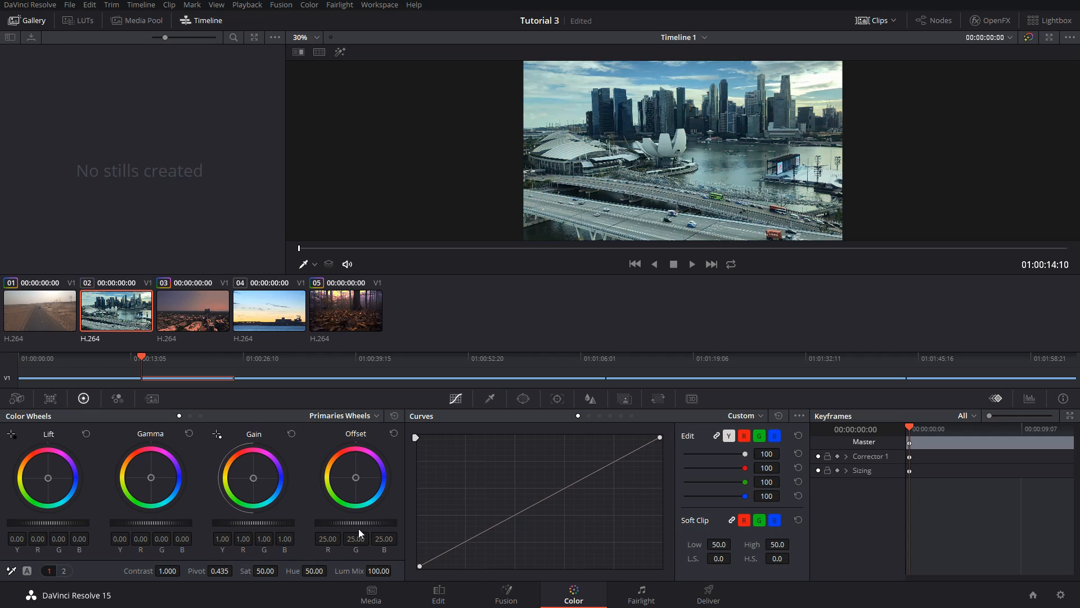
Push the second clip's gain to orange at R 1.82, G 0.79, B 0.60, lower its custom curve's midtones, and play it back.
{"action": "left_click_drag", "start_coordinate": [276, 472], "coordinate": [270, 458]}
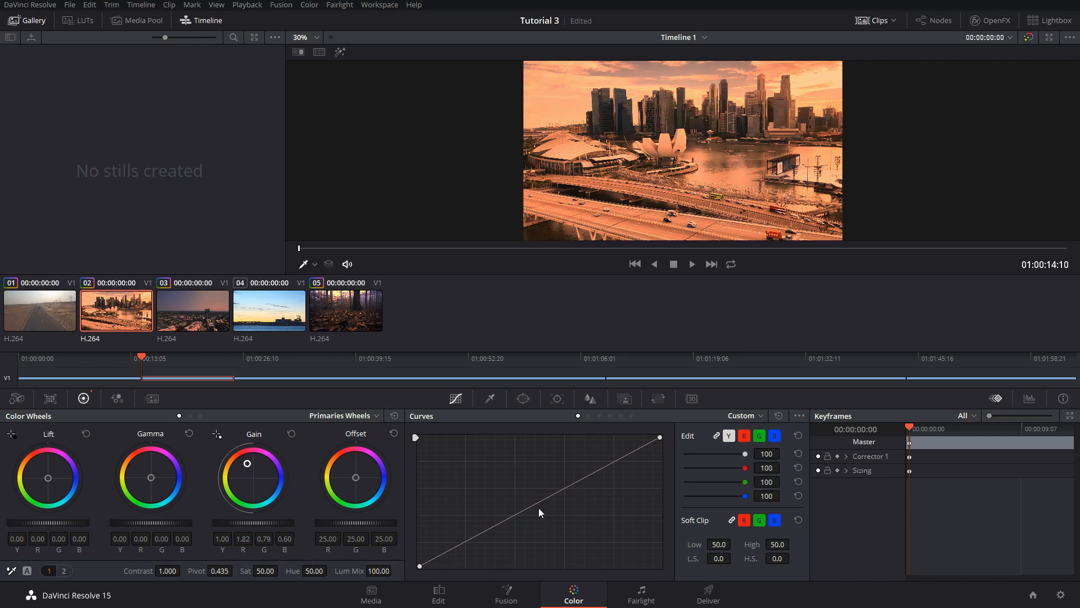
{"action": "left_click_drag", "start_coordinate": [542, 498], "coordinate": [576, 512]}
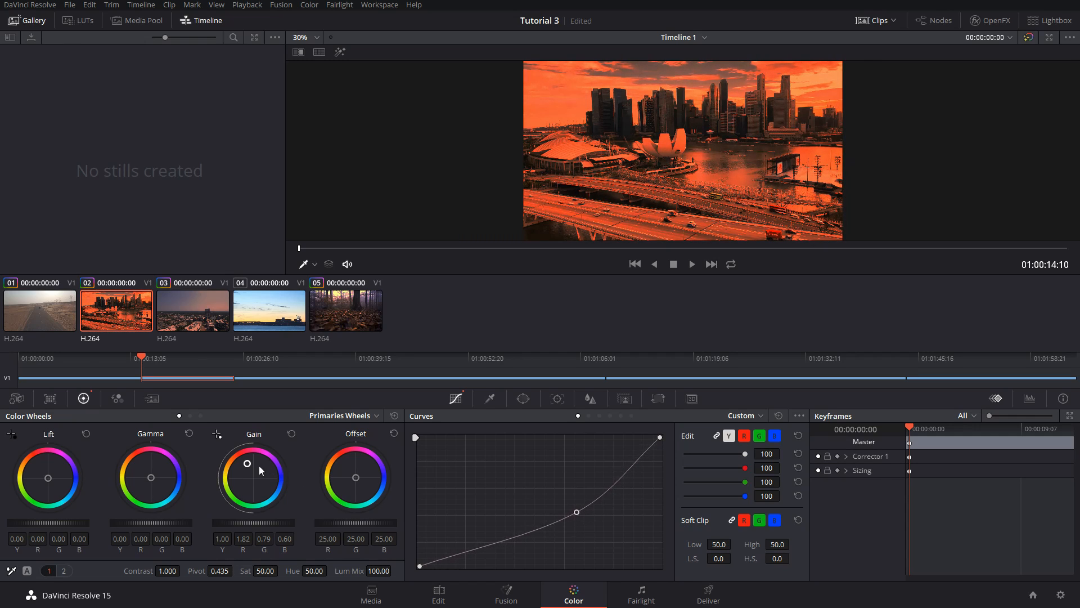
{"action": "key", "text": "space"}
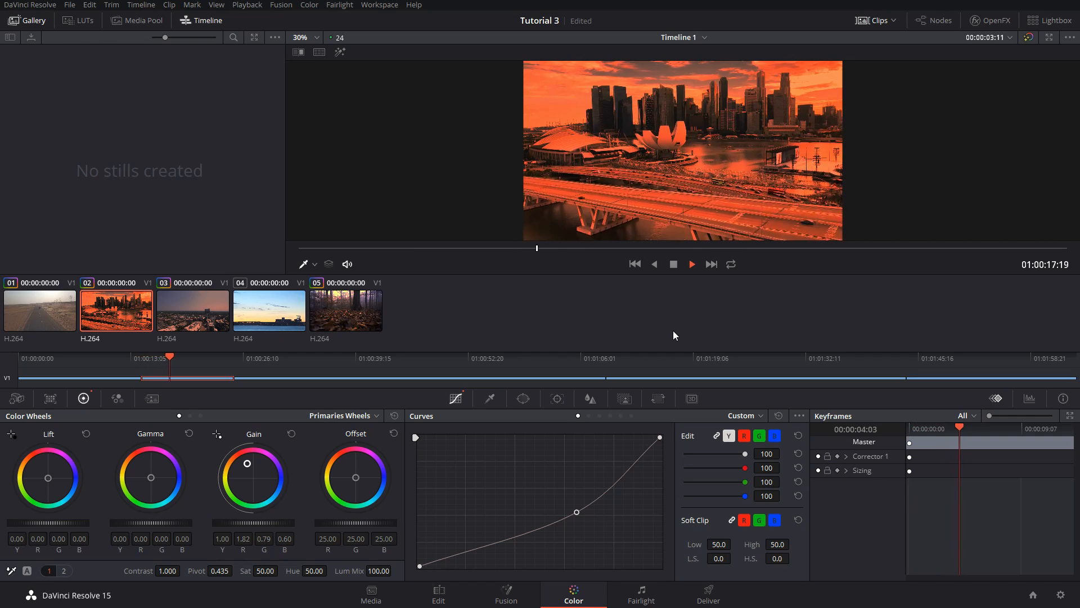
Stop playback and add a dynamic keyframe to the second clip's Master track at 00:00:03:14.
{"action": "key", "text": "space"}
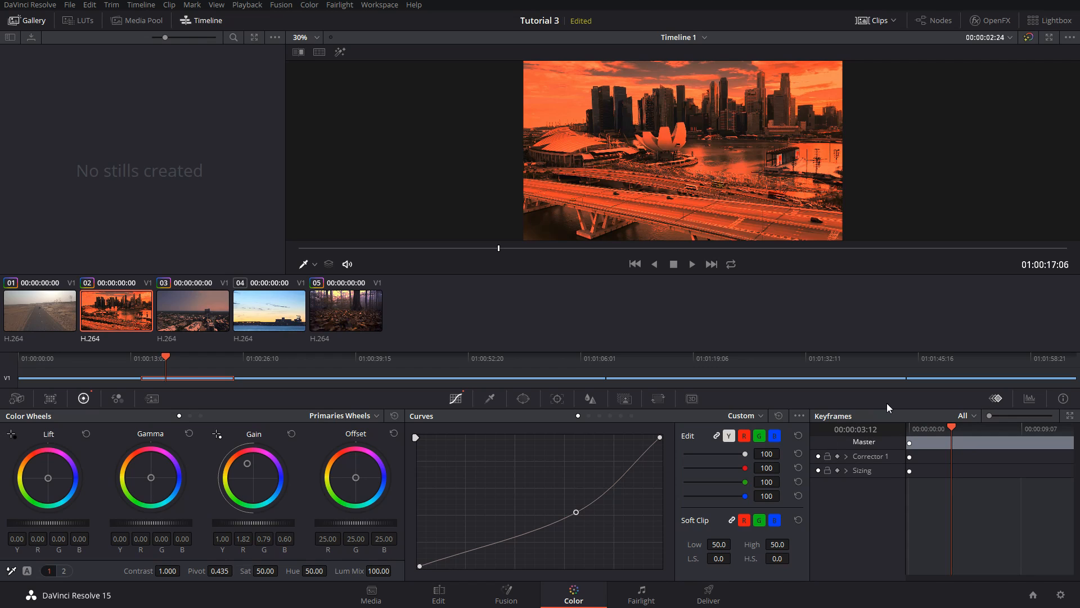
{"action": "right_click", "coordinate": [953, 446]}
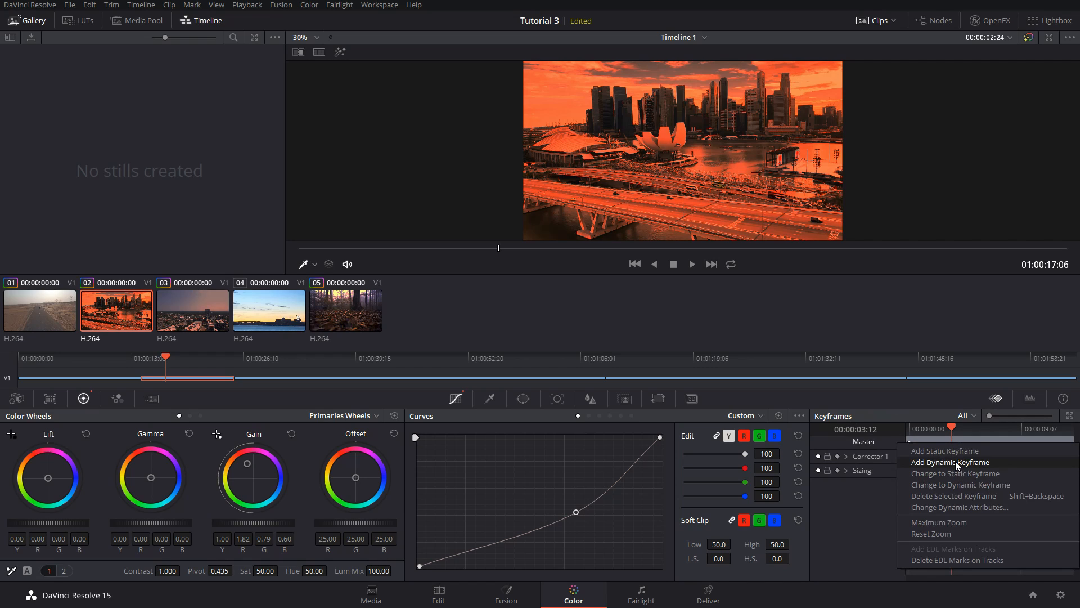
{"action": "left_click", "coordinate": [955, 462]}
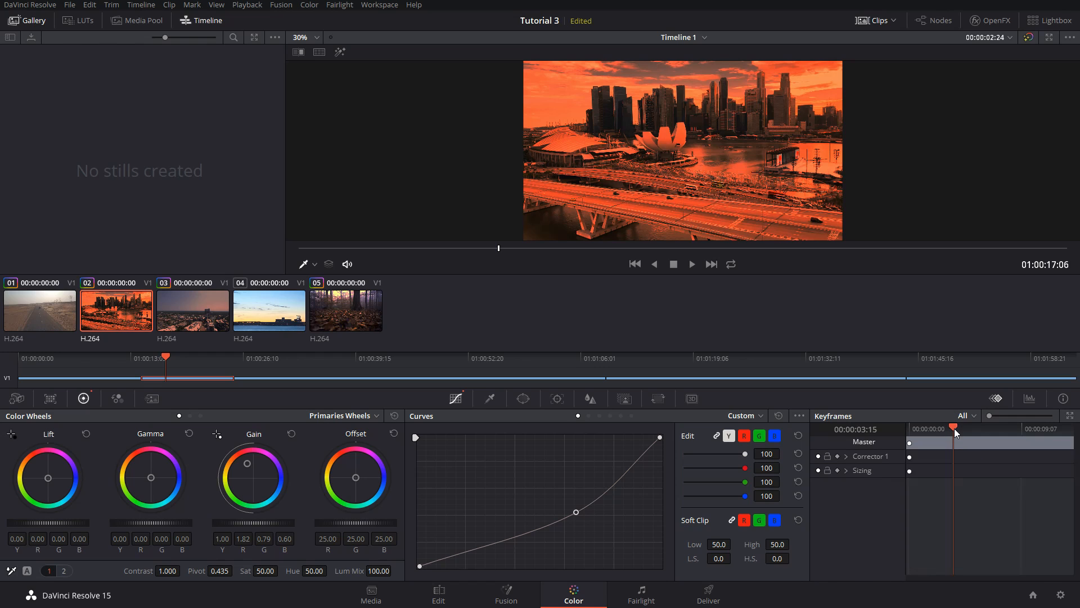
{"action": "left_click_drag", "start_coordinate": [911, 430], "coordinate": [953, 430]}
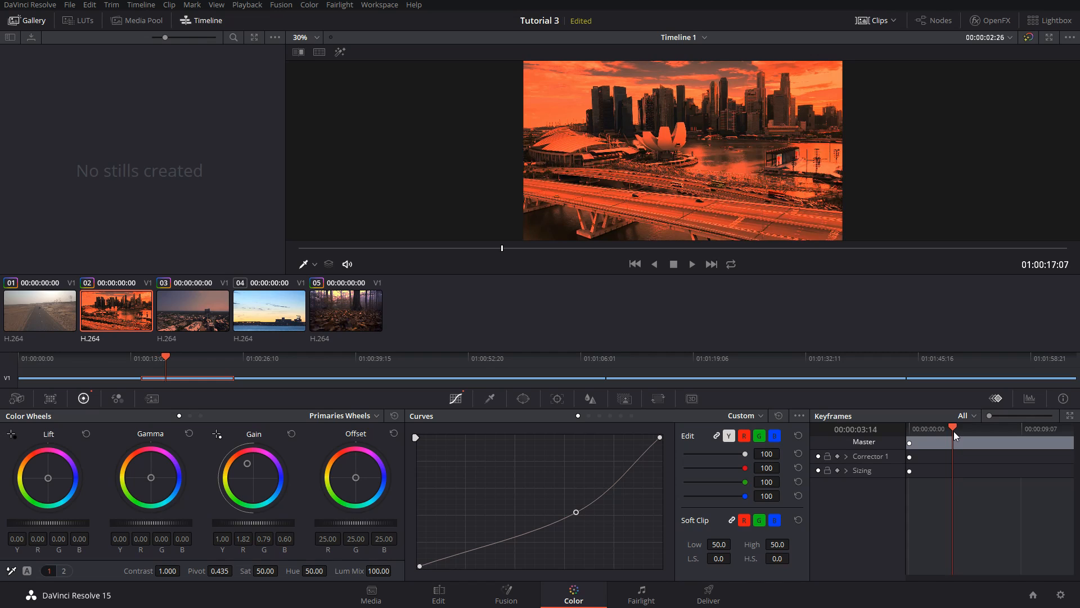
{"action": "right_click", "coordinate": [951, 444]}
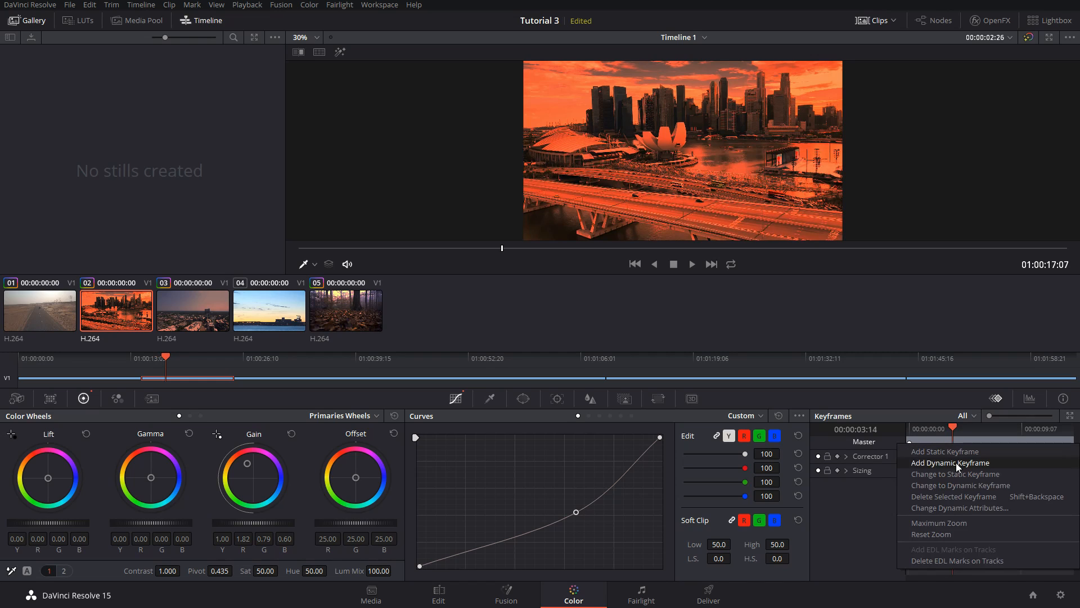
{"action": "left_click", "coordinate": [968, 465]}
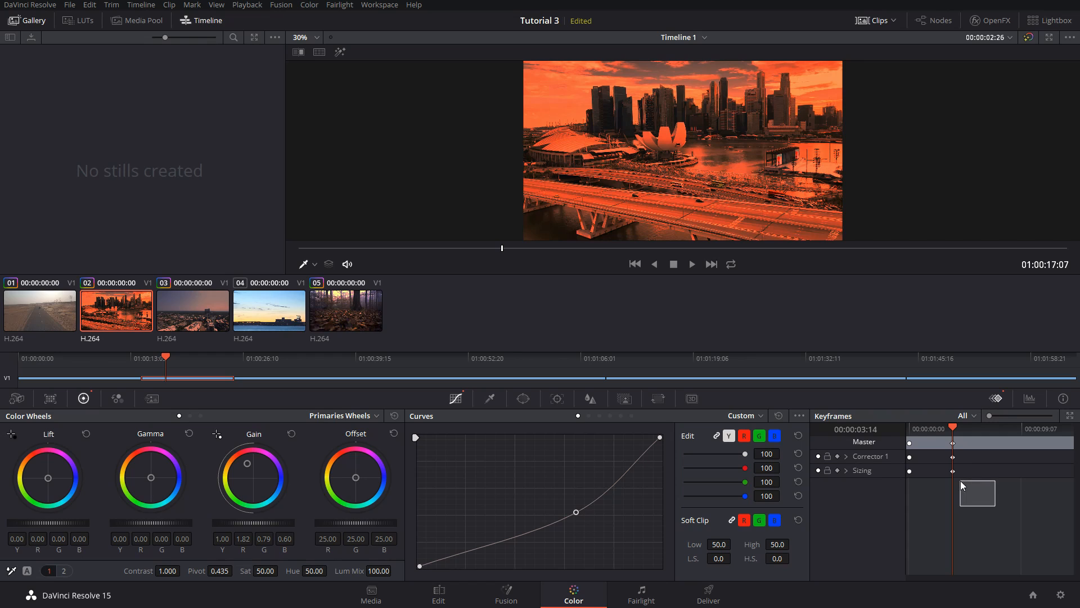
Convert the second clip's keyframes at its start and at 00:00:03:14 to dynamic keyframes.
{"action": "left_click_drag", "start_coordinate": [960, 480], "coordinate": [893, 432]}
{"action": "right_click", "coordinate": [987, 464]}
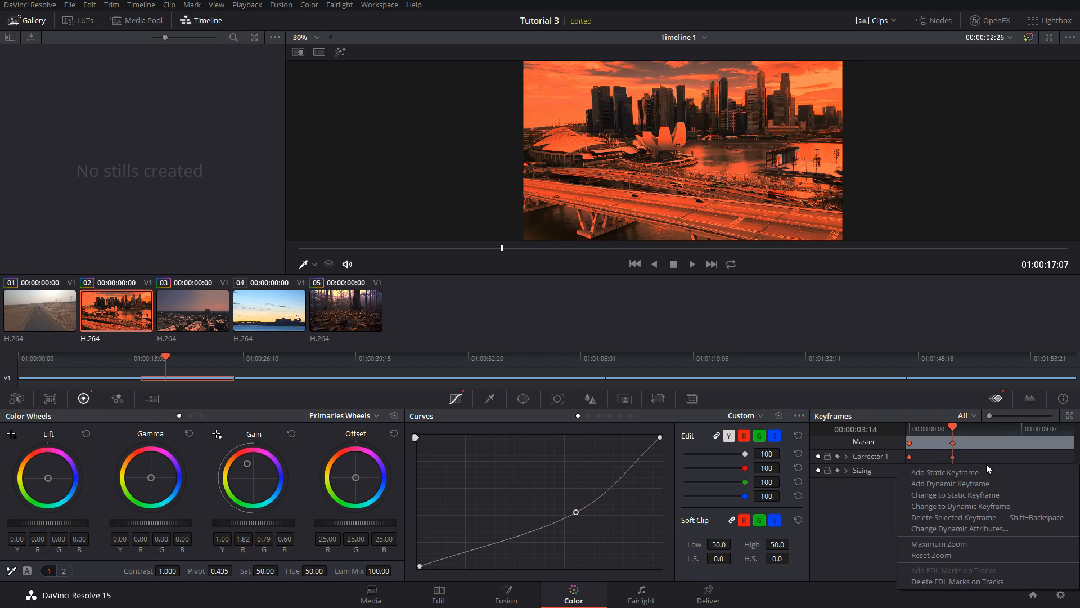
{"action": "left_click", "coordinate": [966, 506]}
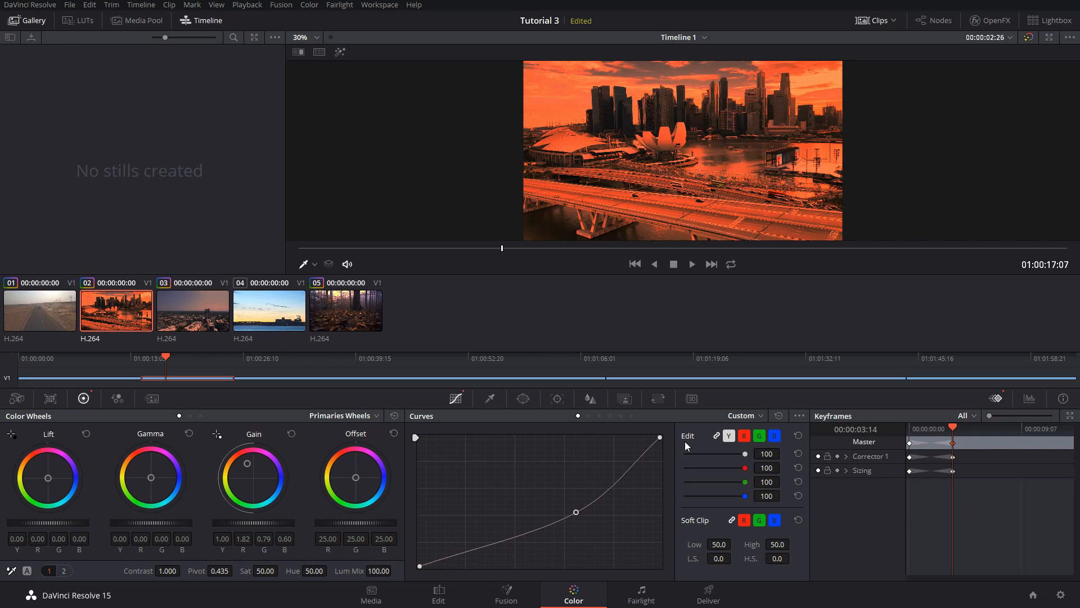
At 00:00:04:00, soften the gain to R 1.38, G 0.92, B 0.68 and play the color transition repeatedly from the clip's start.
{"action": "left_click_drag", "start_coordinate": [973, 426], "coordinate": [958, 426]}
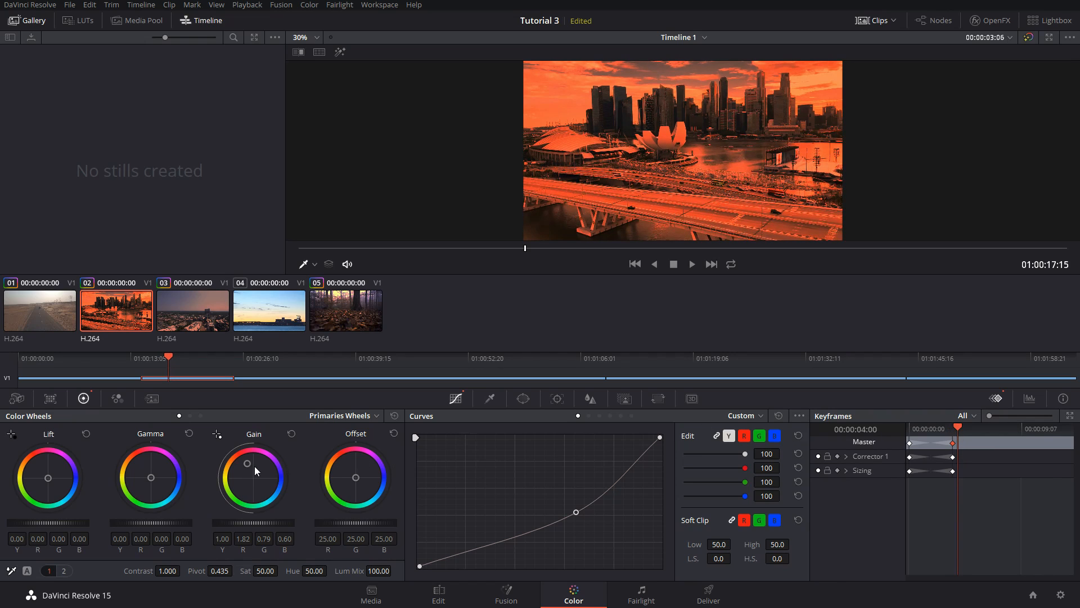
{"action": "left_click_drag", "start_coordinate": [246, 461], "coordinate": [248, 471]}
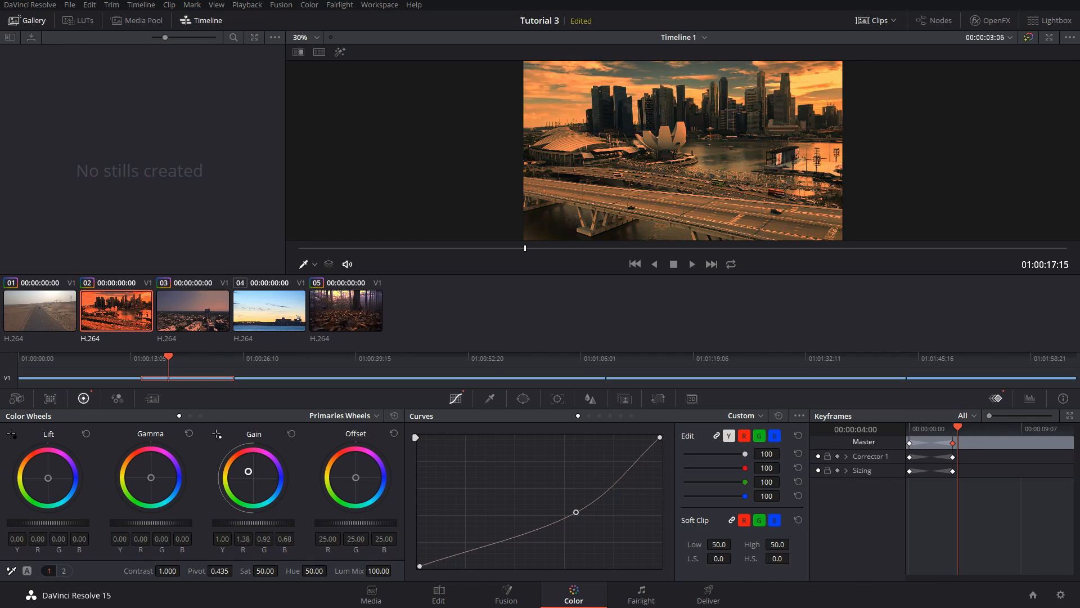
{"action": "left_click", "coordinate": [904, 426]}
{"action": "left_click", "coordinate": [906, 430]}
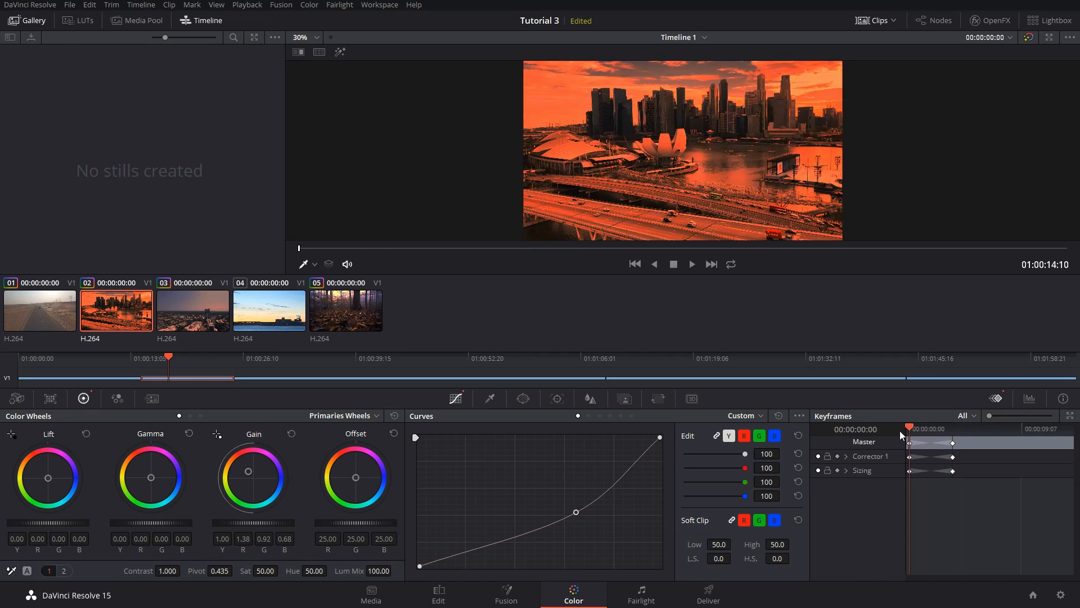
{"action": "key", "text": "space"}
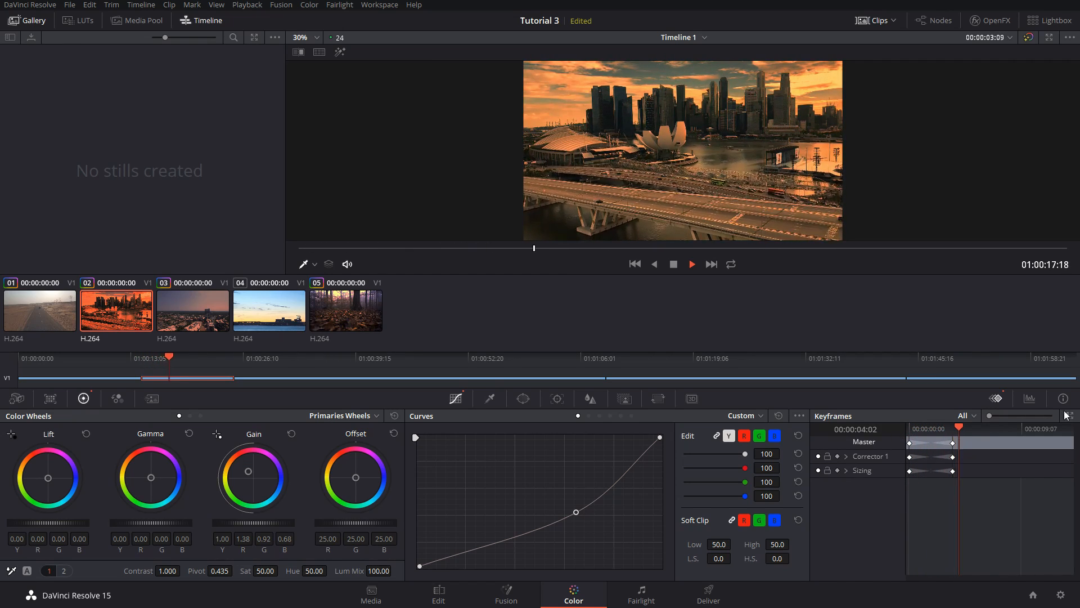
{"action": "left_click_drag", "start_coordinate": [939, 430], "coordinate": [858, 423]}
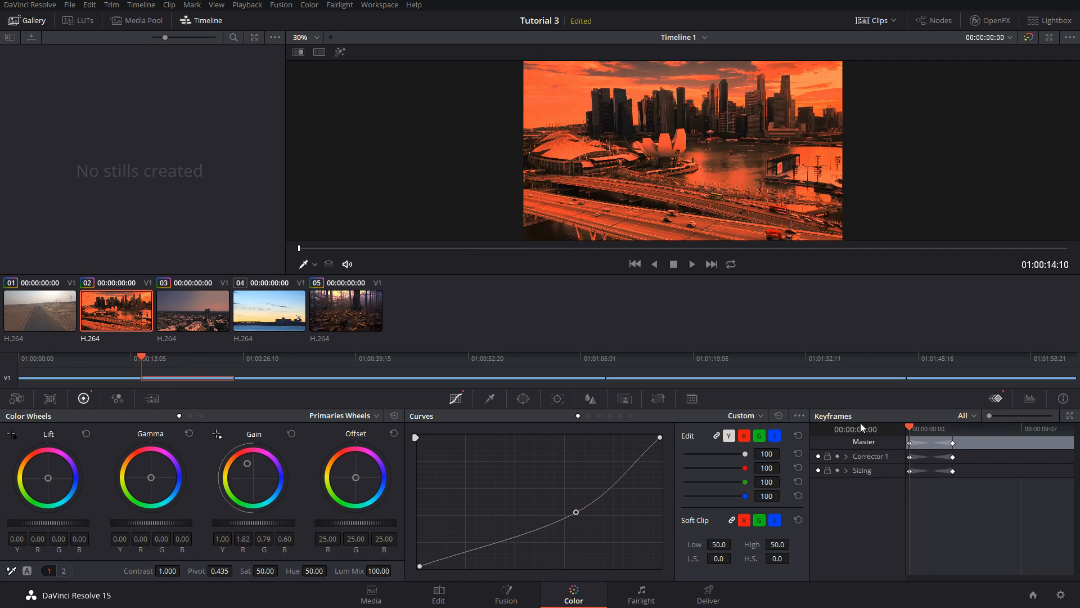
{"action": "key", "text": "space"}
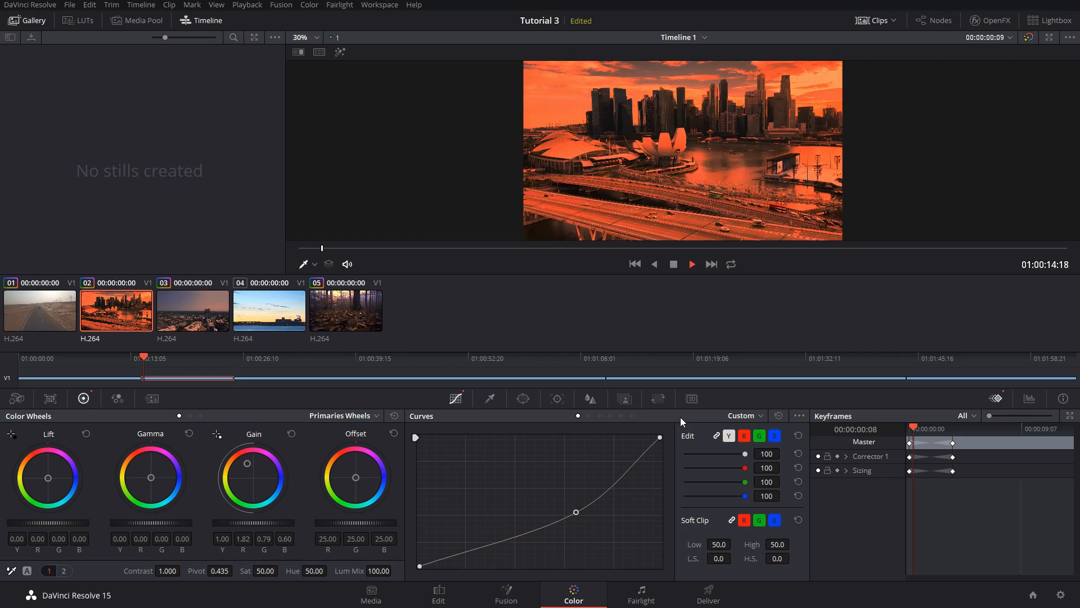
{"action": "left_click", "coordinate": [912, 429]}
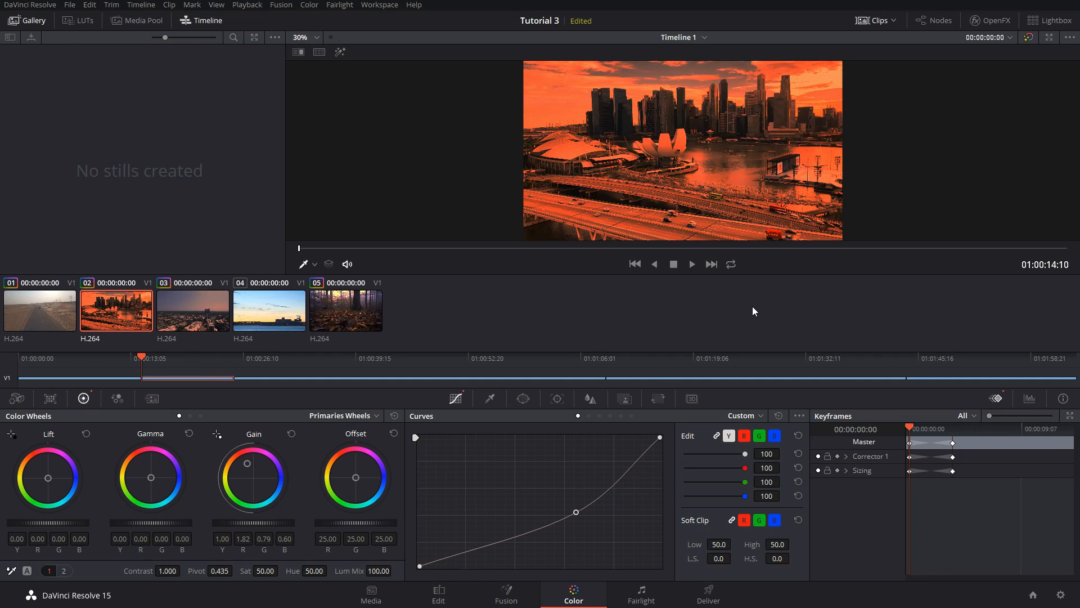
{"action": "key", "text": "space"}
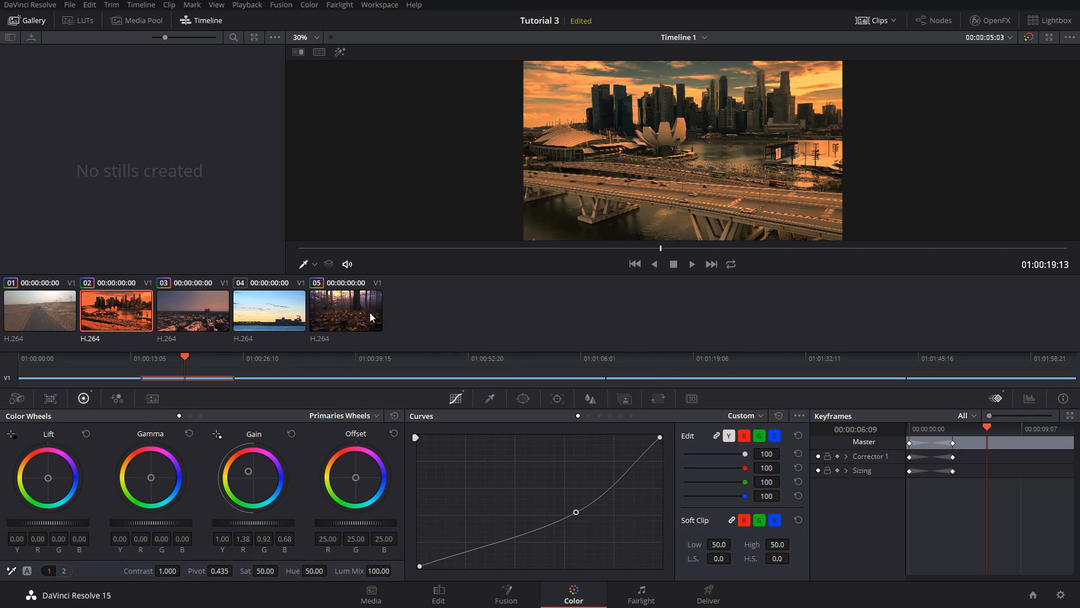
Pull the fourth clip's custom curve midpoint all the way down and inspect the sky and skyline up close.
{"action": "left_click", "coordinate": [257, 306]}
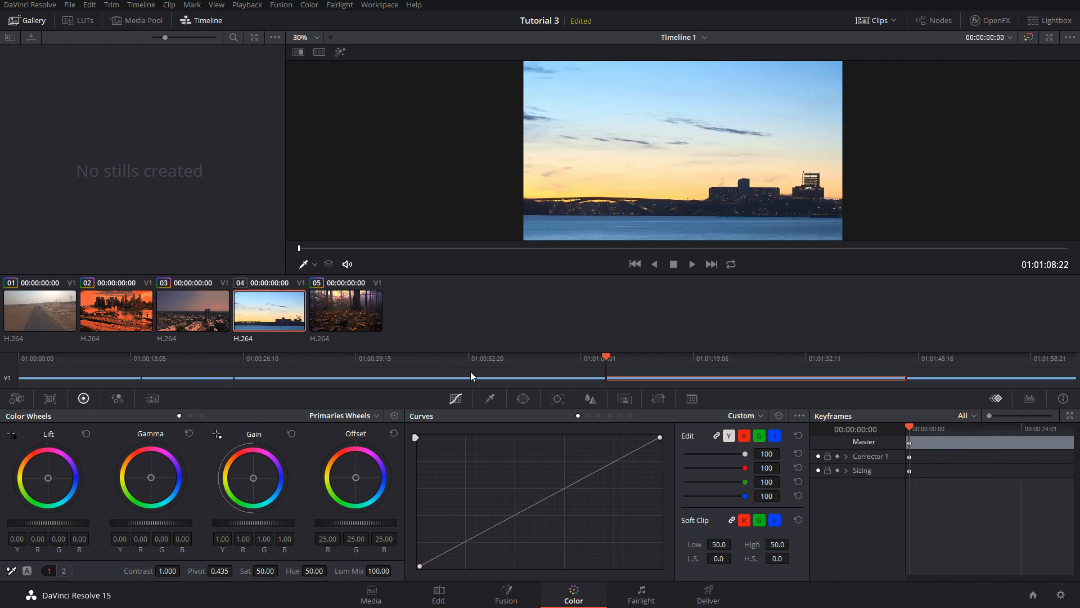
{"action": "left_click_drag", "start_coordinate": [553, 494], "coordinate": [550, 602]}
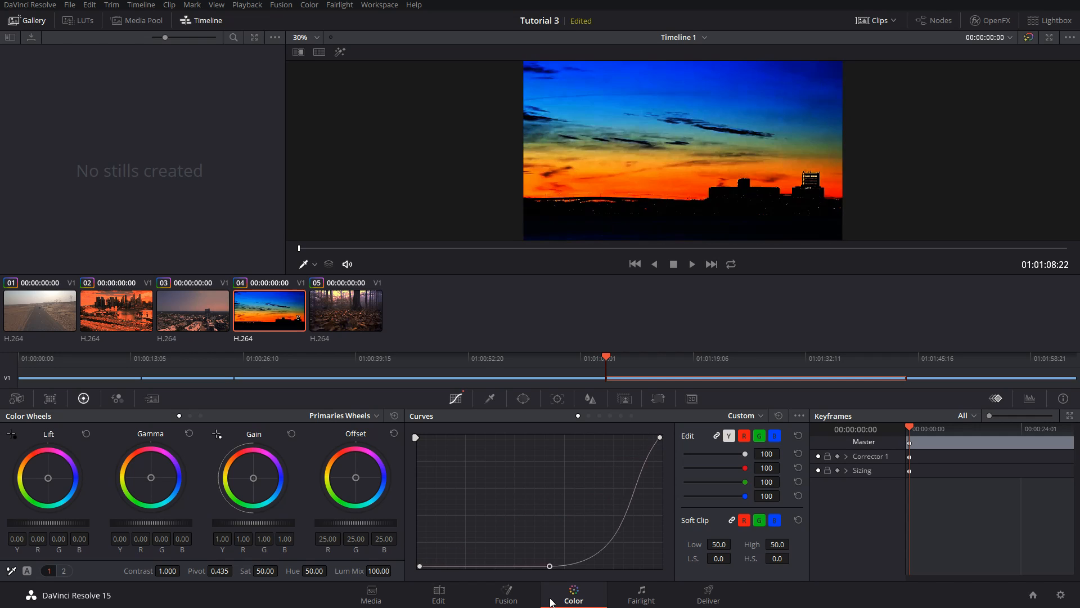
{"action": "scroll", "coordinate": [663, 107], "scroll_direction": "up", "scroll_amount": 3}
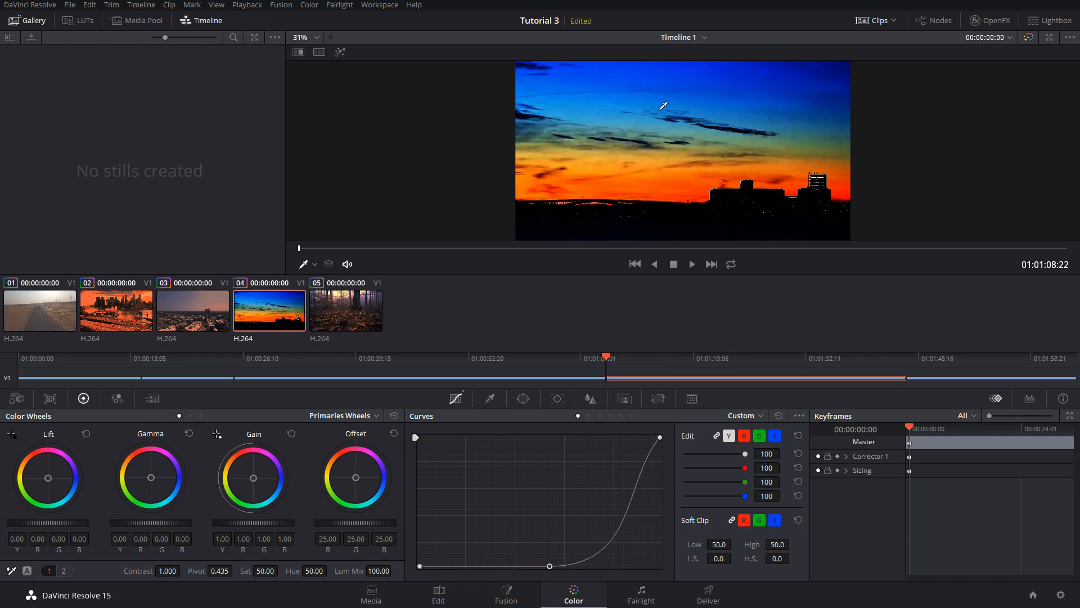
{"action": "scroll", "coordinate": [663, 105], "scroll_direction": "up", "scroll_amount": 5}
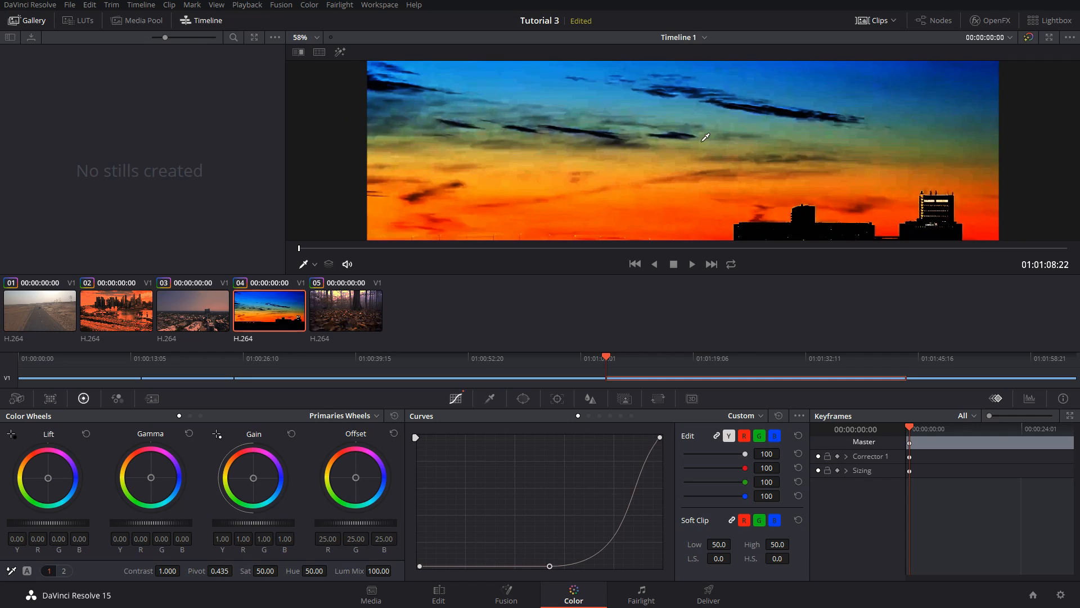
{"action": "left_click_drag", "start_coordinate": [631, 189], "coordinate": [696, 68]}
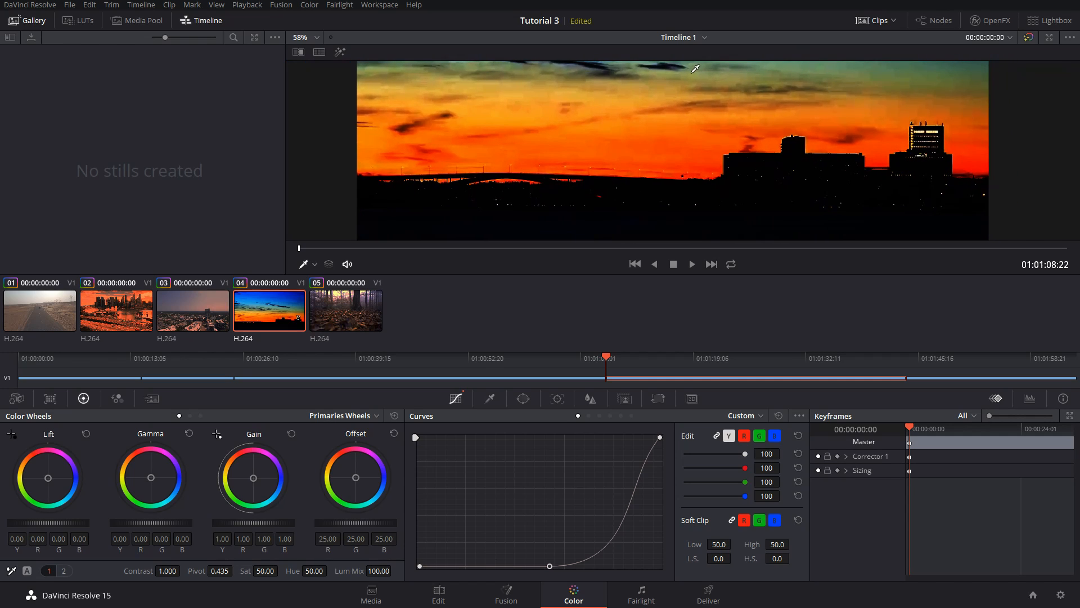
{"action": "scroll", "coordinate": [695, 68], "scroll_direction": "down", "scroll_amount": 5}
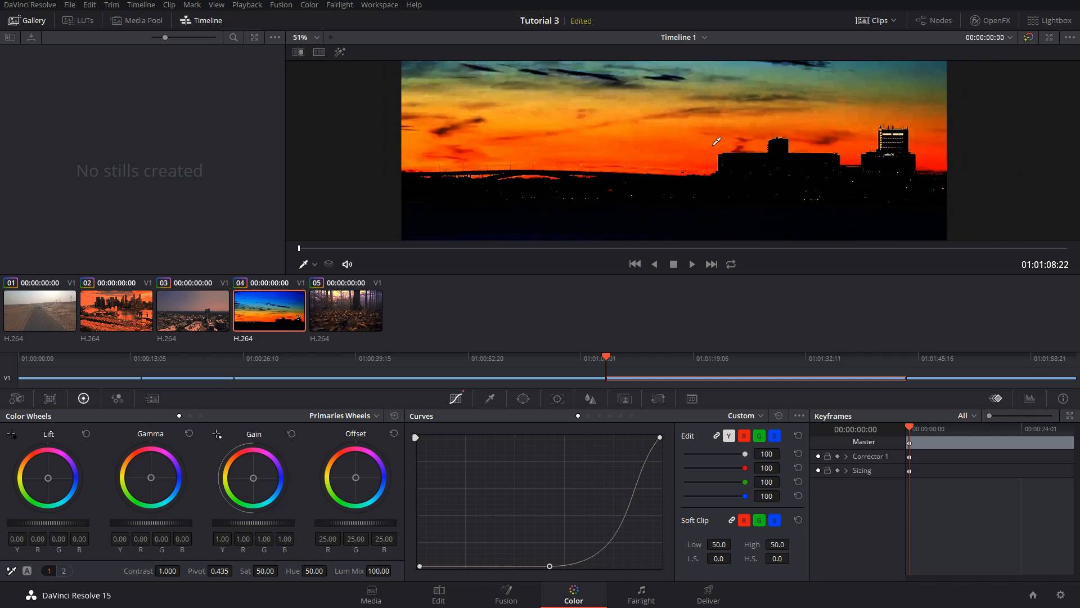
{"action": "scroll", "coordinate": [697, 83], "scroll_direction": "down", "scroll_amount": 3}
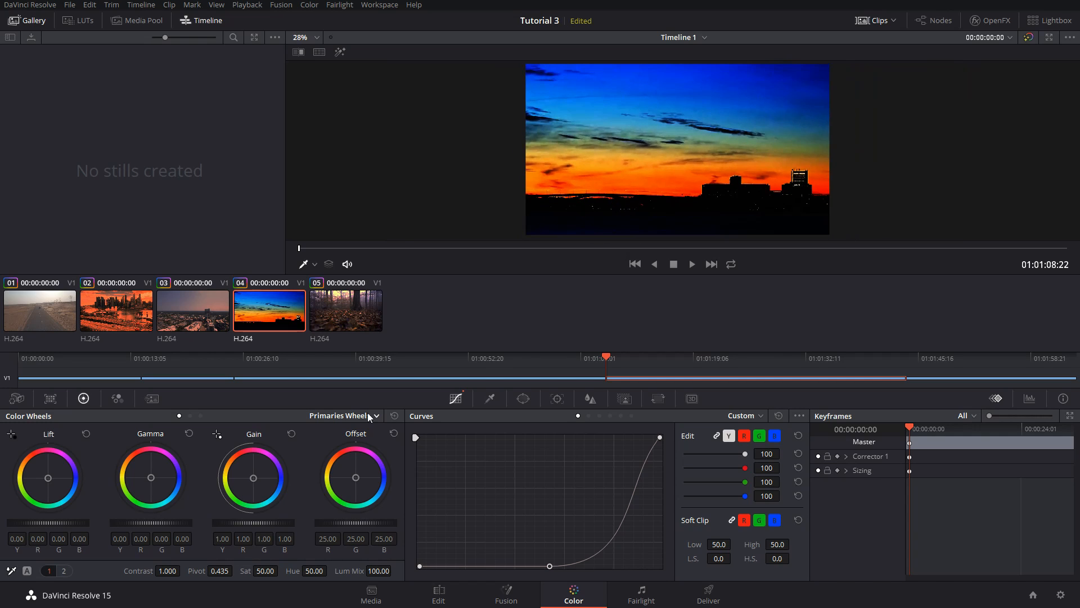
Tint the fourth clip green with gain R 0.91, G 1.06, B 0.69 and play it back.
{"action": "mouse_move", "coordinate": [251, 481]}
{"action": "left_mouse_down"}
{"action": "mouse_move", "coordinate": [257, 474]}
{"action": "mouse_move", "coordinate": [249, 479]}
{"action": "left_mouse_up"}
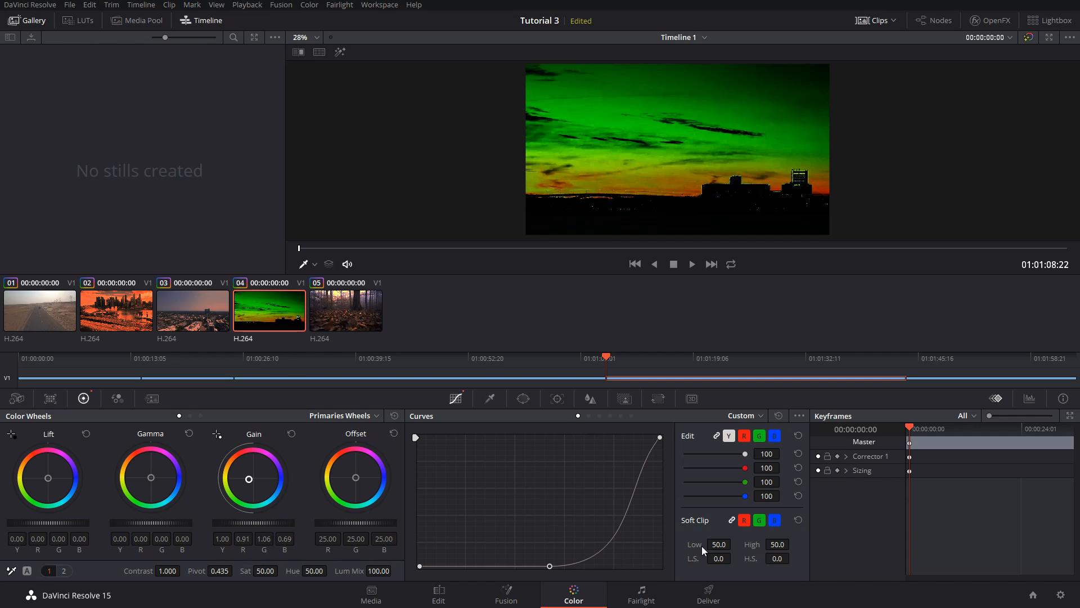
{"action": "key", "text": "space"}
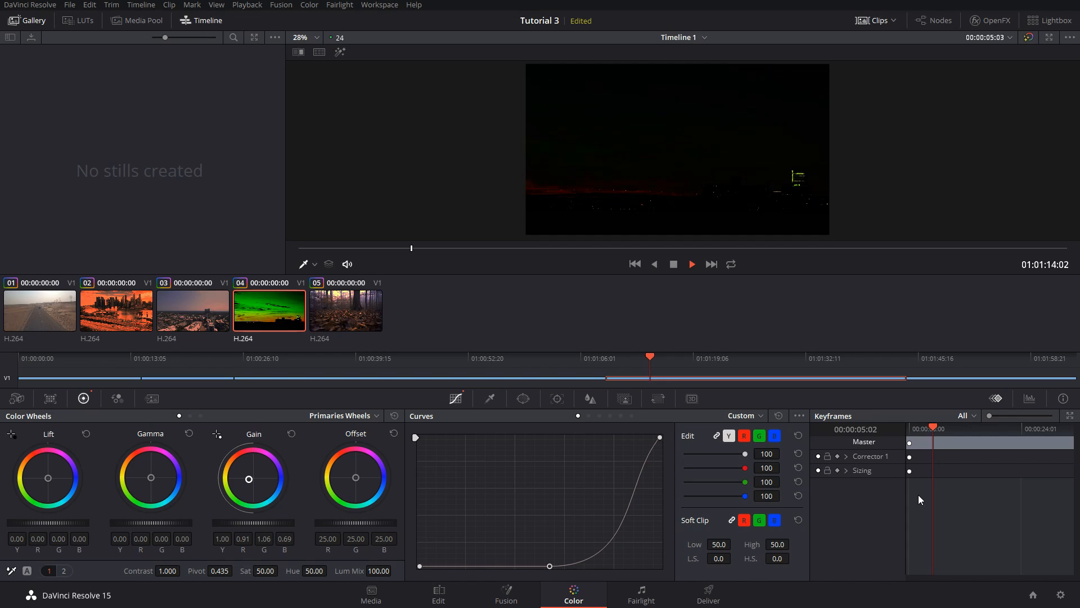
{"action": "key", "text": "space"}
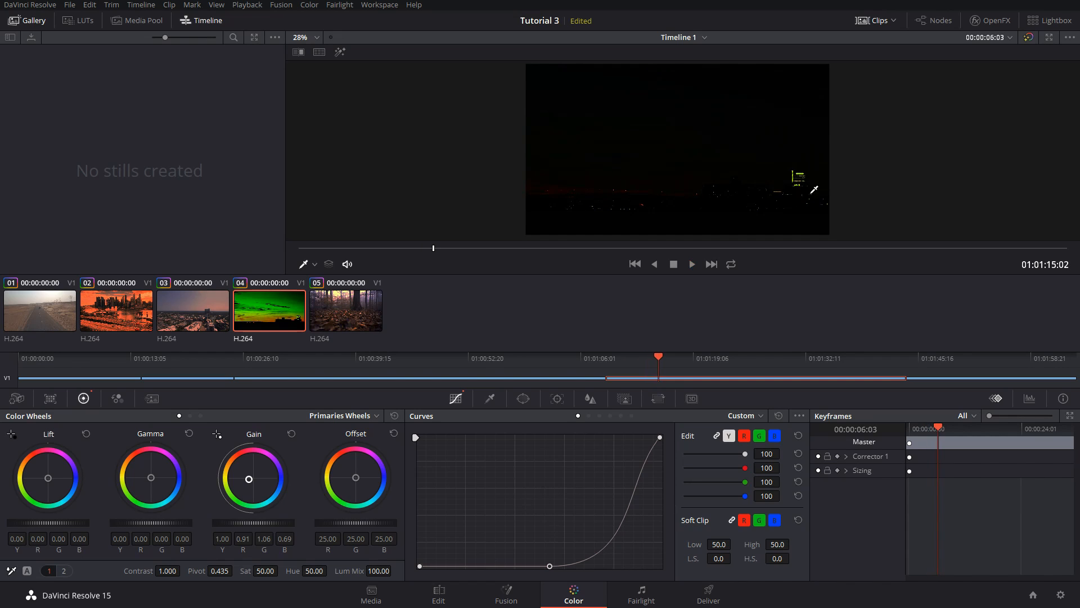
Raise the fourth clip's custom curve midpoint partway up from the bottom and play the clip from its start.
{"action": "key", "text": "Up"}
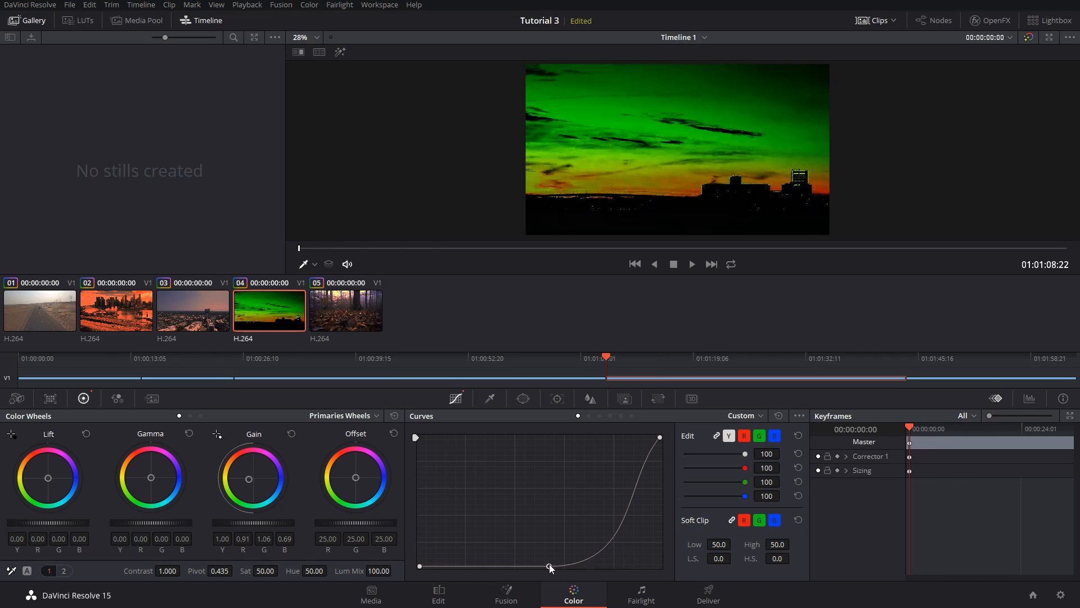
{"action": "left_click_drag", "start_coordinate": [549, 564], "coordinate": [548, 535]}
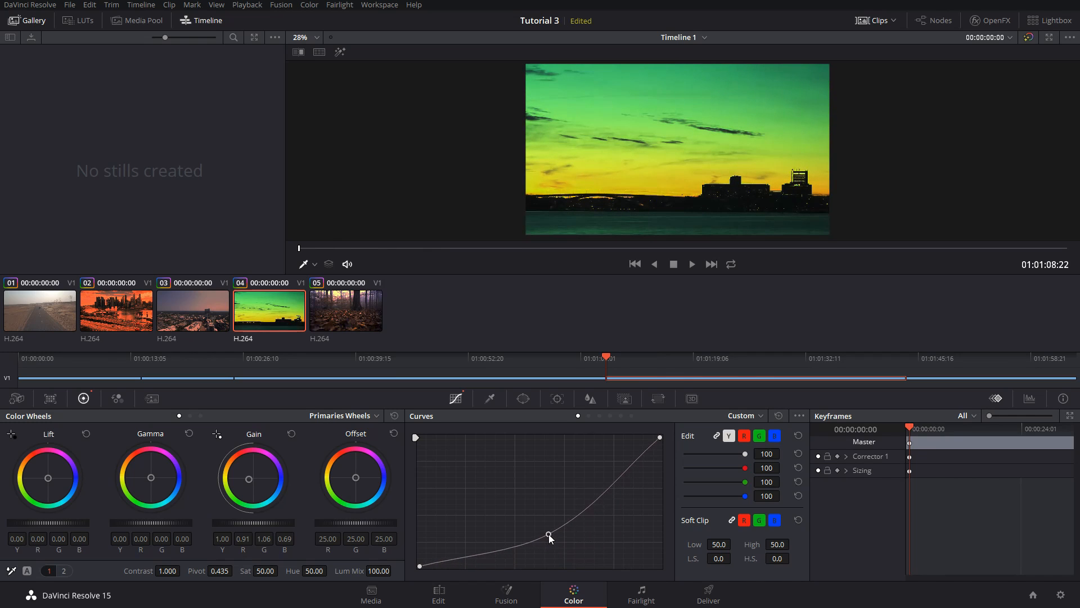
{"action": "key", "text": "space"}
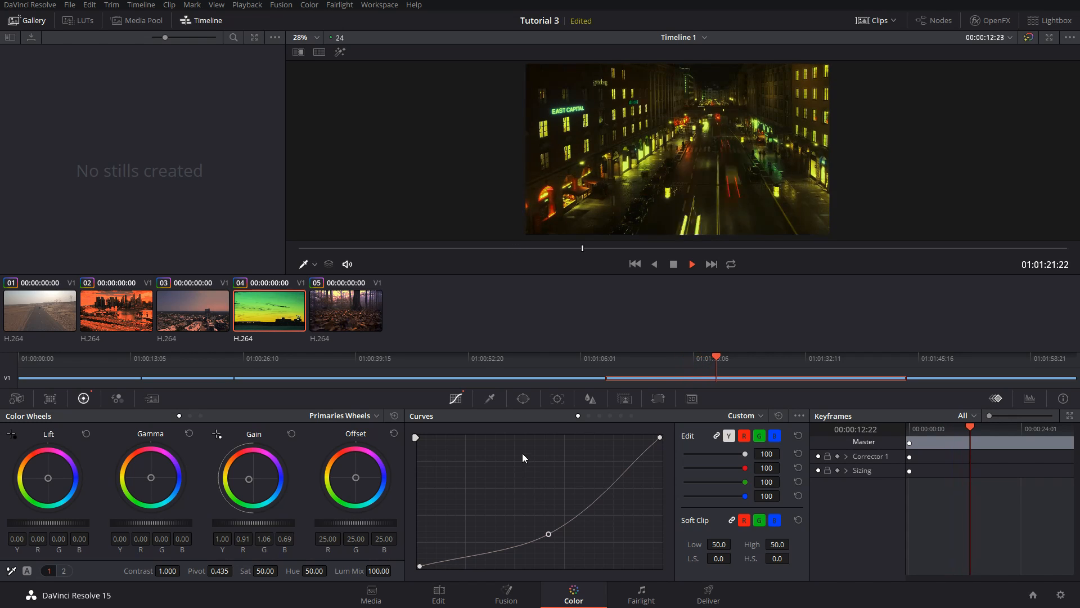
{"action": "key", "text": "space"}
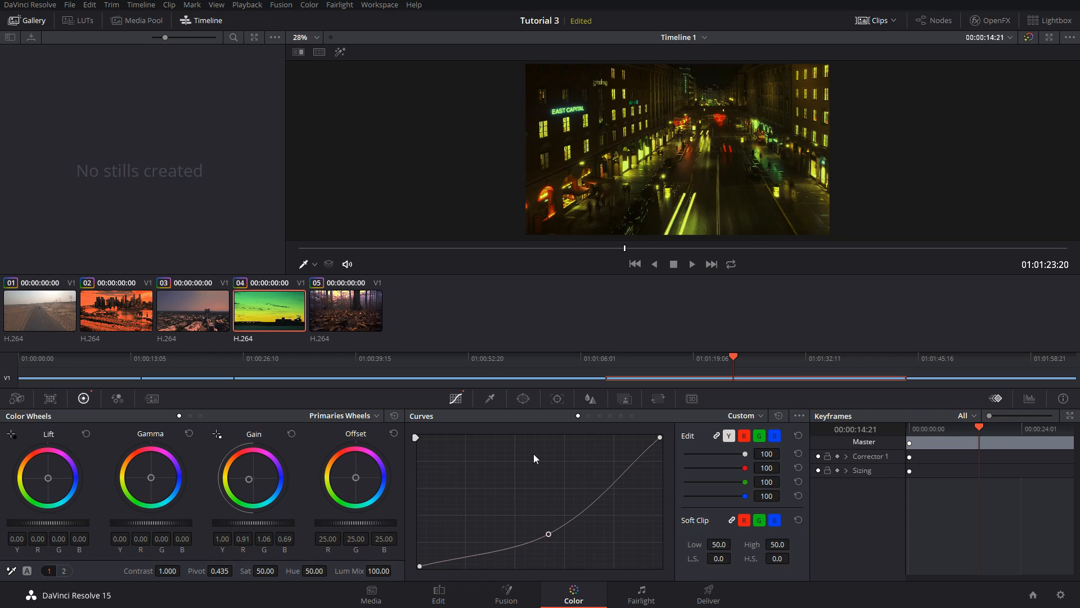
Warm the fourth clip at its start with gain R 1.20, G 0.99, B 0.50 and offset R 26.30, G 24.02, B 24.90.
{"action": "key", "text": "Up"}
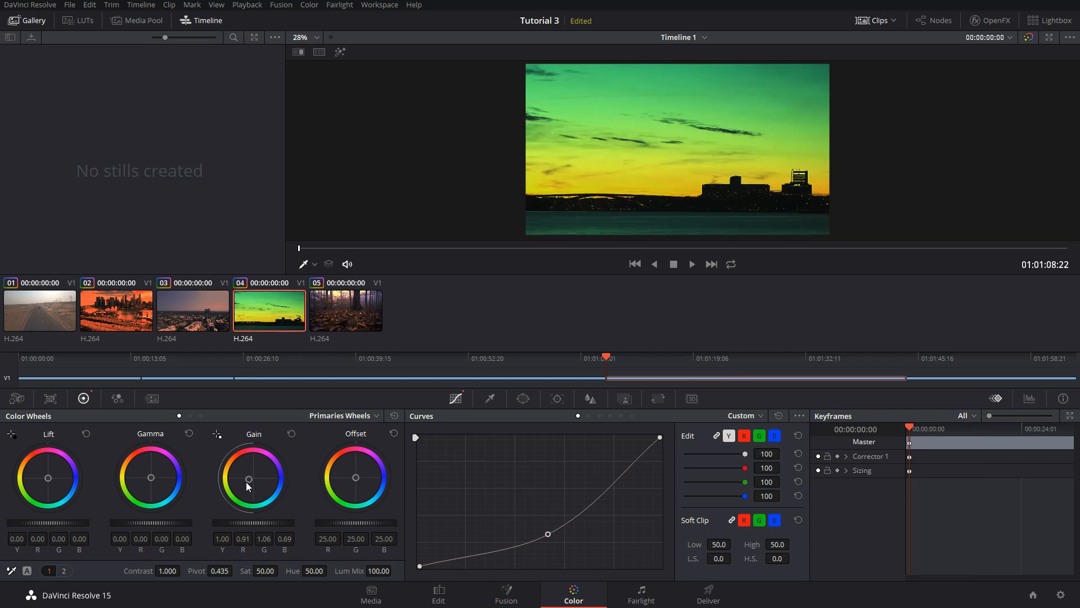
{"action": "left_click_drag", "start_coordinate": [248, 478], "coordinate": [245, 474]}
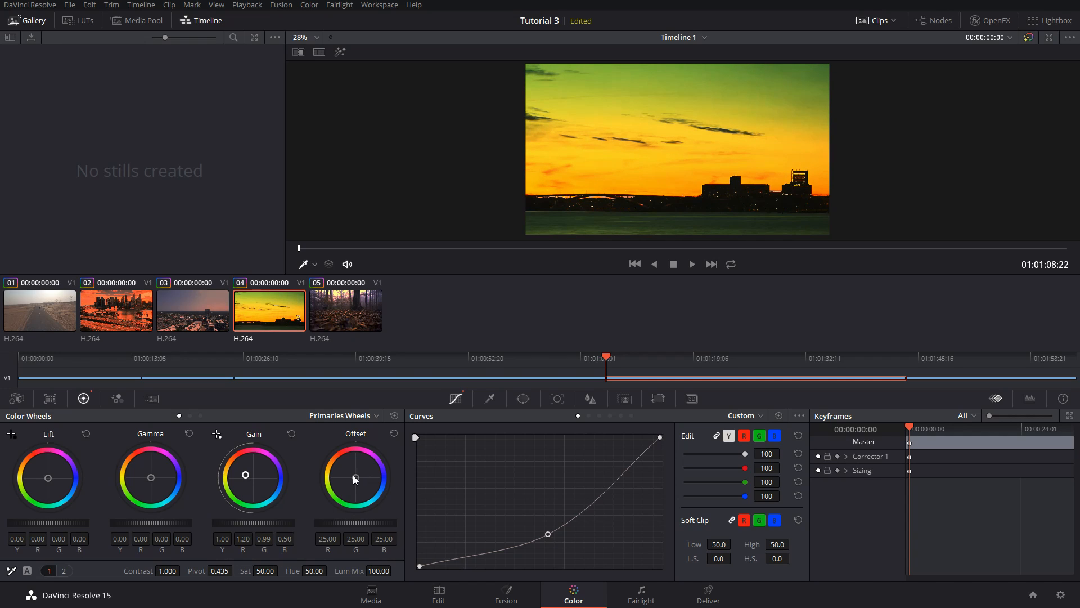
{"action": "left_click_drag", "start_coordinate": [352, 475], "coordinate": [356, 476]}
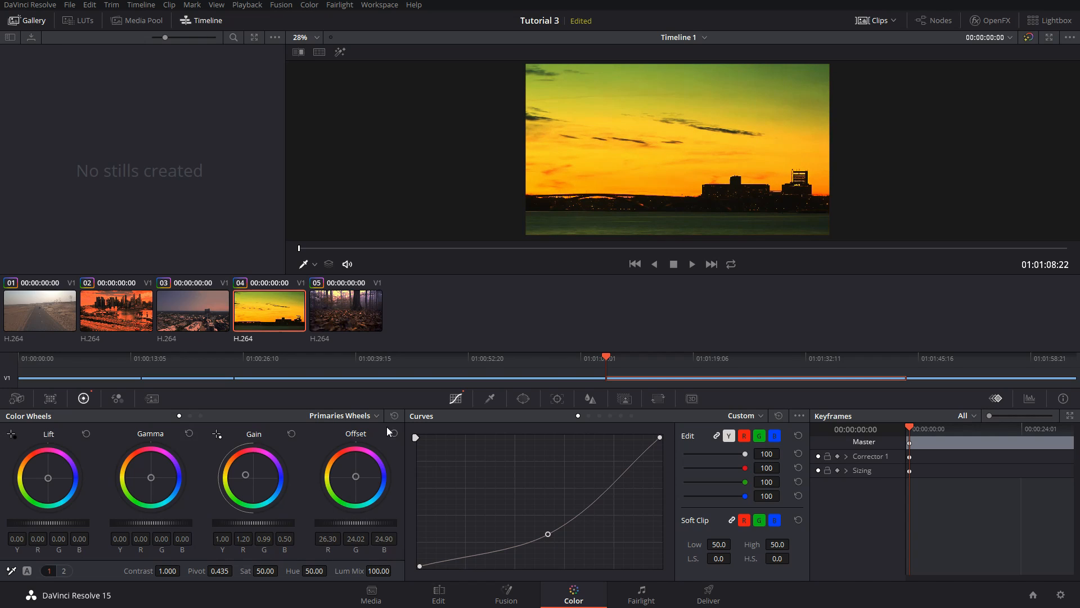
Switch the color wheels to Log mode and set the highlight to R 0.36, G -0.04, B -0.71, leaving the midtone reset.
{"action": "left_click", "coordinate": [200, 417]}
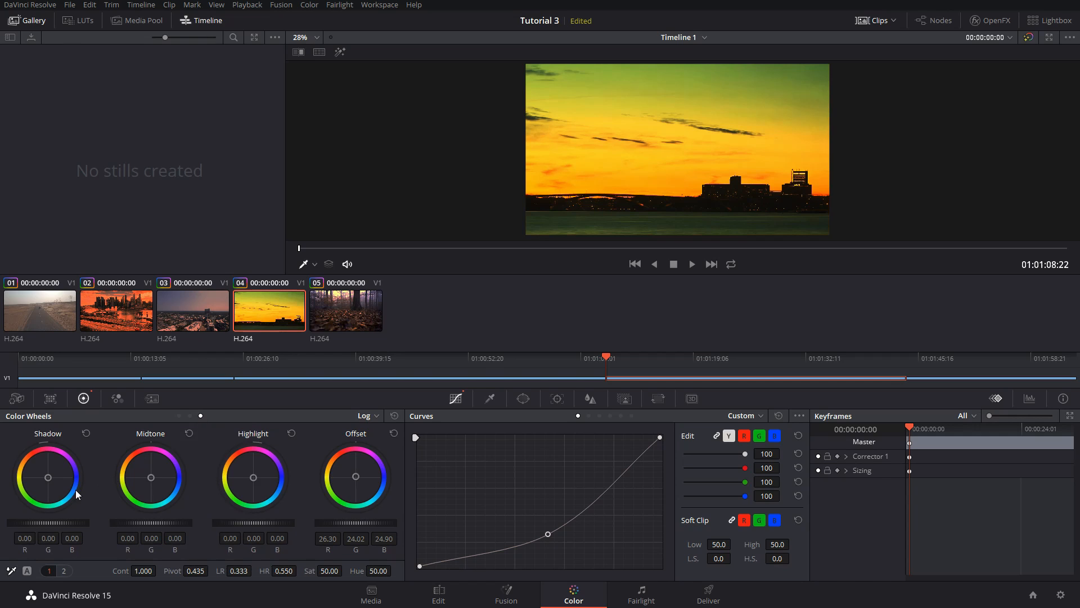
{"action": "left_click_drag", "start_coordinate": [147, 480], "coordinate": [144, 477]}
{"action": "mouse_move", "coordinate": [156, 487]}
{"action": "left_mouse_down"}
{"action": "mouse_move", "coordinate": [164, 480]}
{"action": "mouse_move", "coordinate": [149, 463]}
{"action": "mouse_move", "coordinate": [144, 489]}
{"action": "mouse_move", "coordinate": [150, 465]}
{"action": "mouse_move", "coordinate": [119, 476]}
{"action": "mouse_move", "coordinate": [170, 490]}
{"action": "mouse_move", "coordinate": [120, 470]}
{"action": "mouse_move", "coordinate": [159, 477]}
{"action": "mouse_move", "coordinate": [149, 470]}
{"action": "left_mouse_up"}
{"action": "left_click", "coordinate": [190, 434]}
{"action": "left_click_drag", "start_coordinate": [256, 478], "coordinate": [238, 467]}
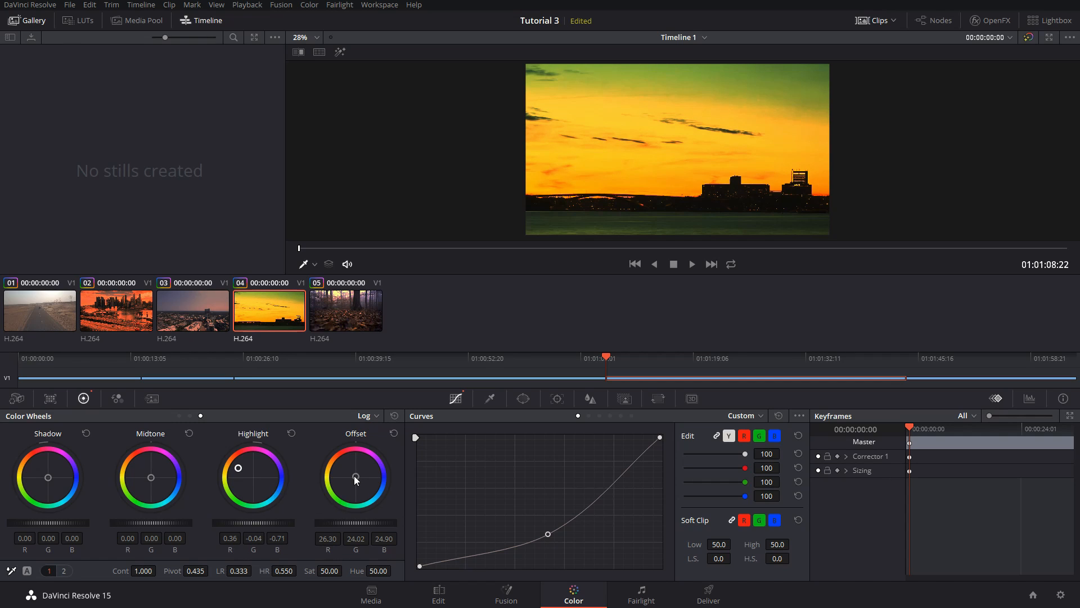
Warm the fourth clip's offset to R 33.88, G 22.89, B 13.44 and play the clip back.
{"action": "left_click_drag", "start_coordinate": [355, 476], "coordinate": [351, 472]}
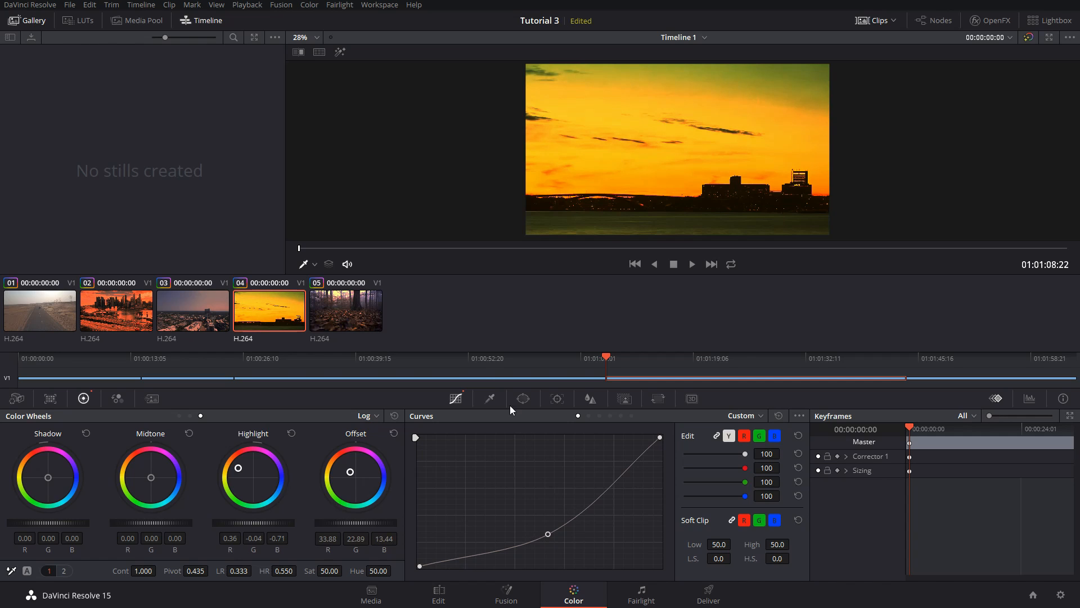
{"action": "key", "text": "space"}
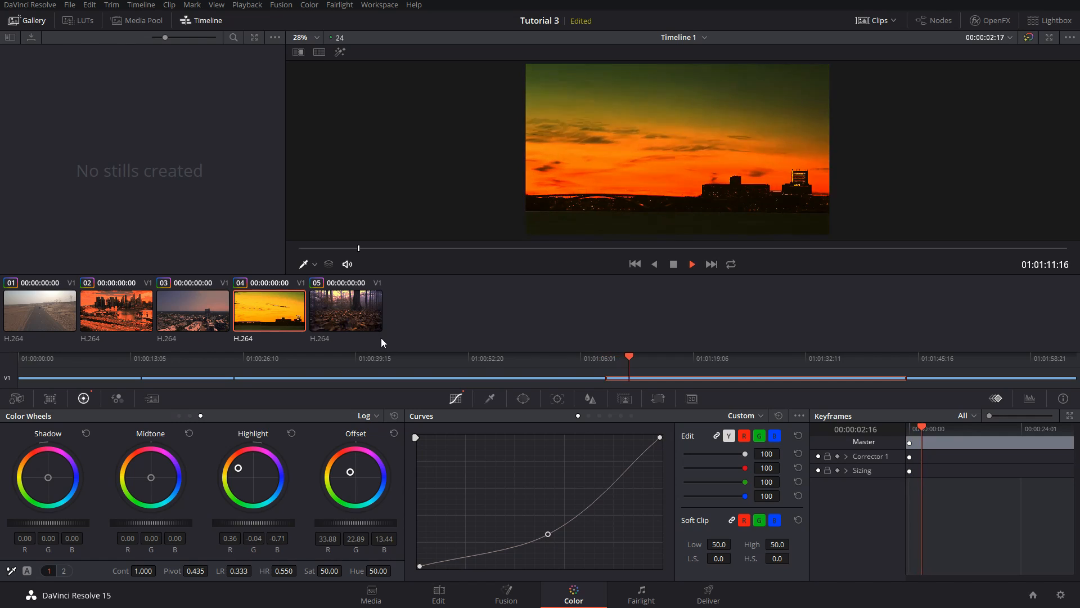
{"action": "key", "text": "space"}
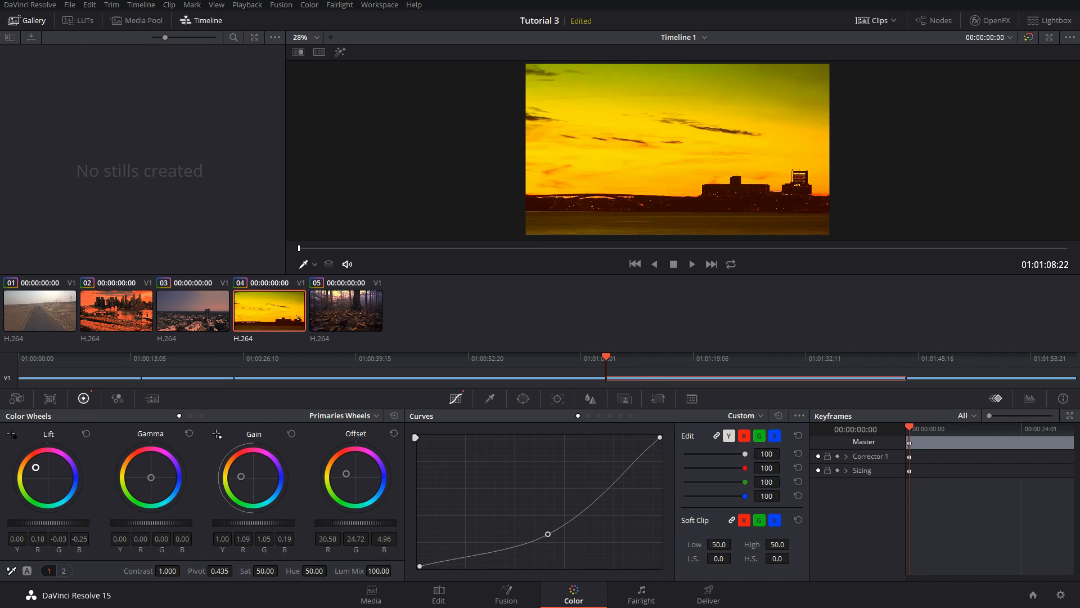
Set lift to R 0.15, G -0.02, B -0.22 and gamma to R 0.02, G -0.00, B -0.03, play the clip, and return to its start.
{"action": "left_click_drag", "start_coordinate": [35, 468], "coordinate": [37, 469]}
{"action": "left_click_drag", "start_coordinate": [151, 477], "coordinate": [147, 474]}
{"action": "key", "text": "space"}
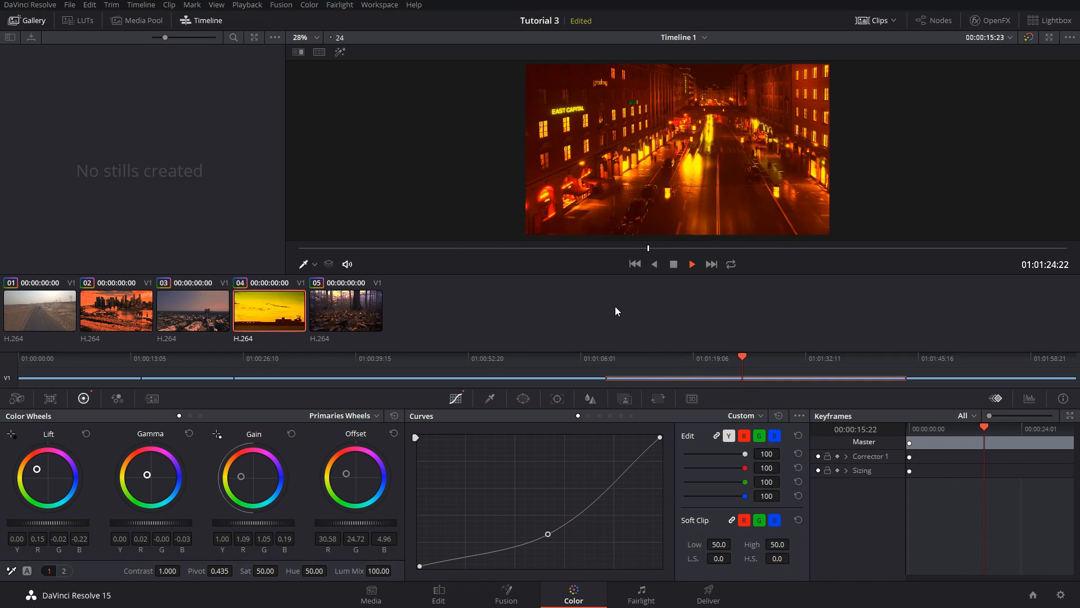
{"action": "key", "text": "space"}
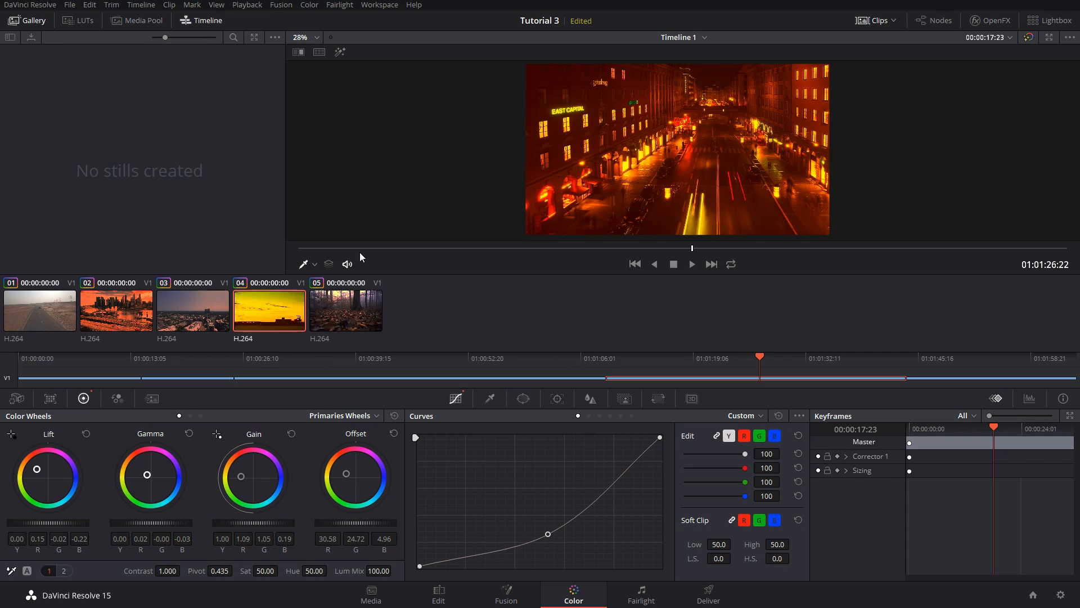
{"action": "key", "text": "Up"}
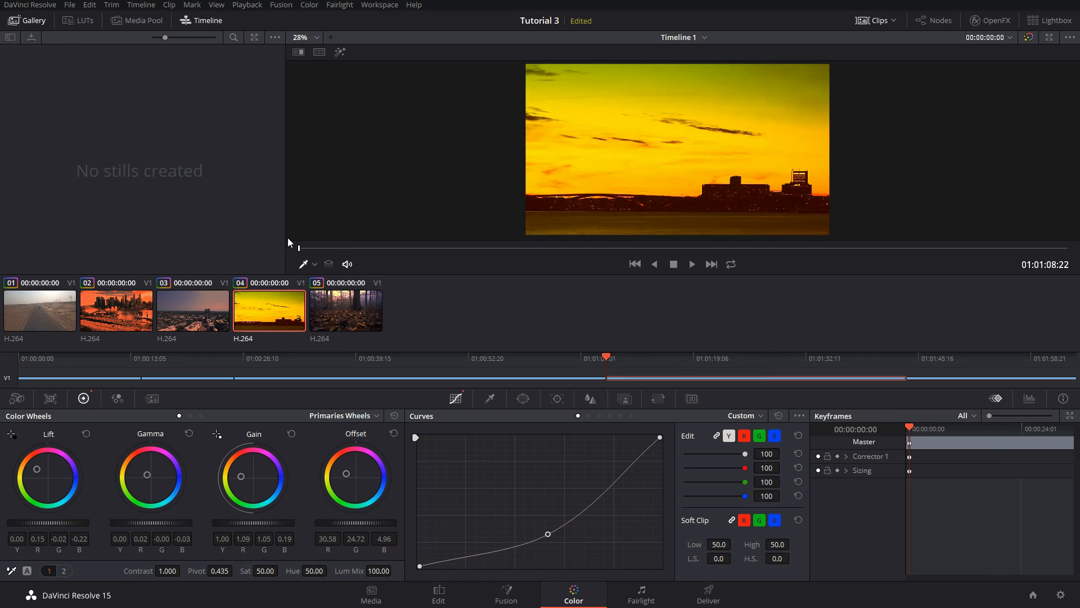